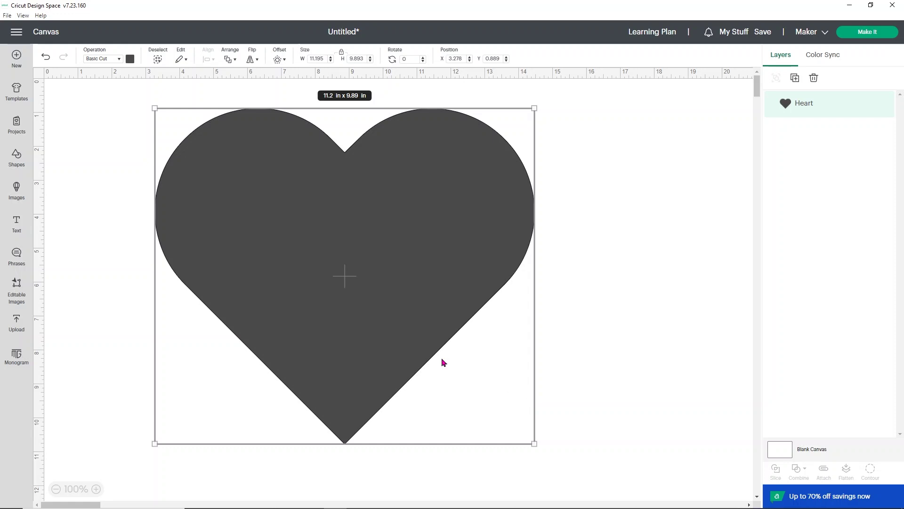
Add the text Be Kind on two lines and move it to the empty canvas area right of the heart
{"action": "left_click", "coordinate": [18, 229]}
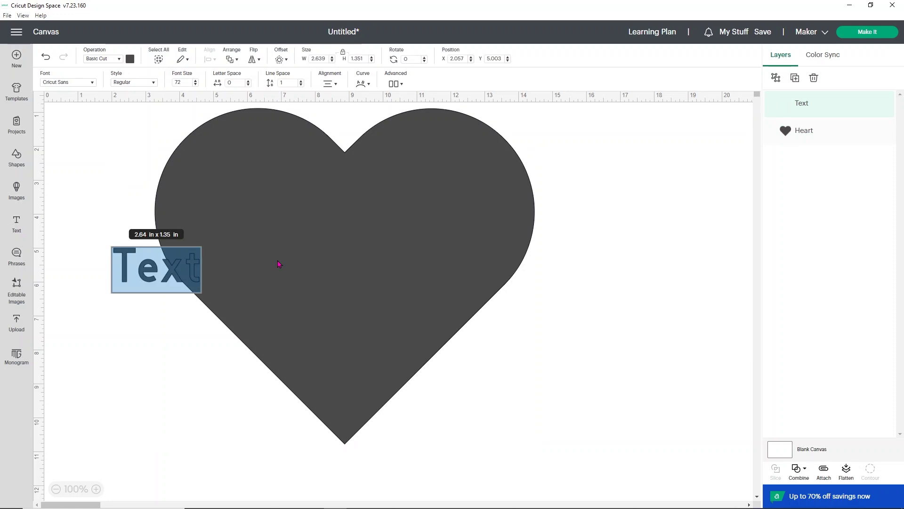
{"action": "type", "text": "Be"}
{"action": "key", "text": "Return"}
{"action": "type", "text": "Kind"}
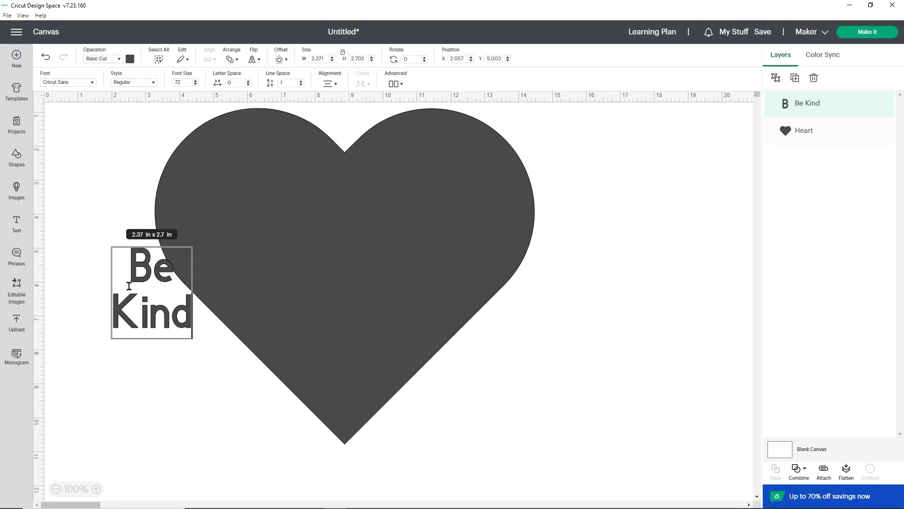
{"action": "left_click", "coordinate": [100, 227]}
{"action": "left_click_drag", "start_coordinate": [169, 264], "coordinate": [612, 238]}
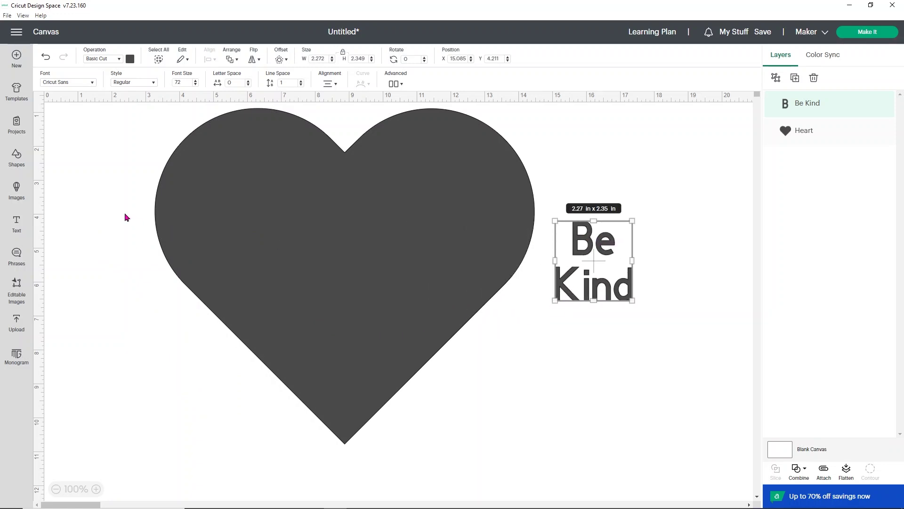
Try the system font Antouk Script Personal Use on the Be Kind text
{"action": "left_click", "coordinate": [93, 83]}
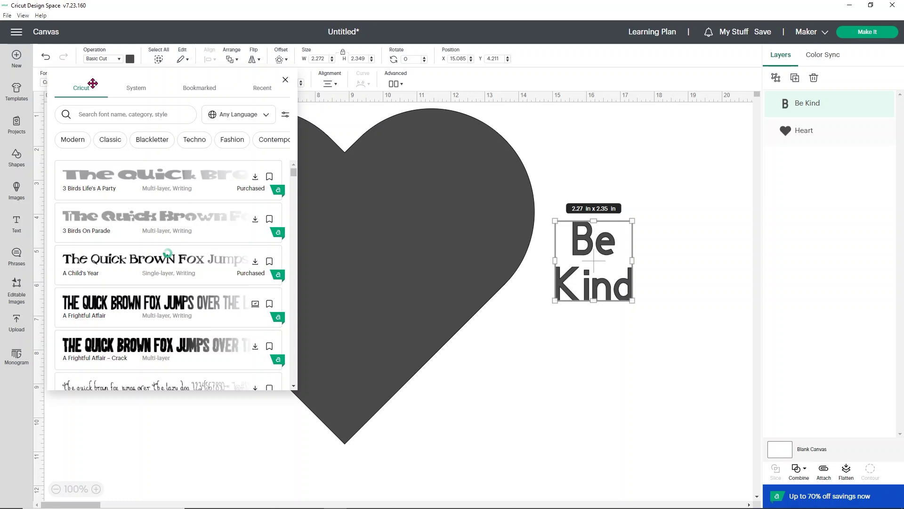
{"action": "left_click", "coordinate": [146, 90]}
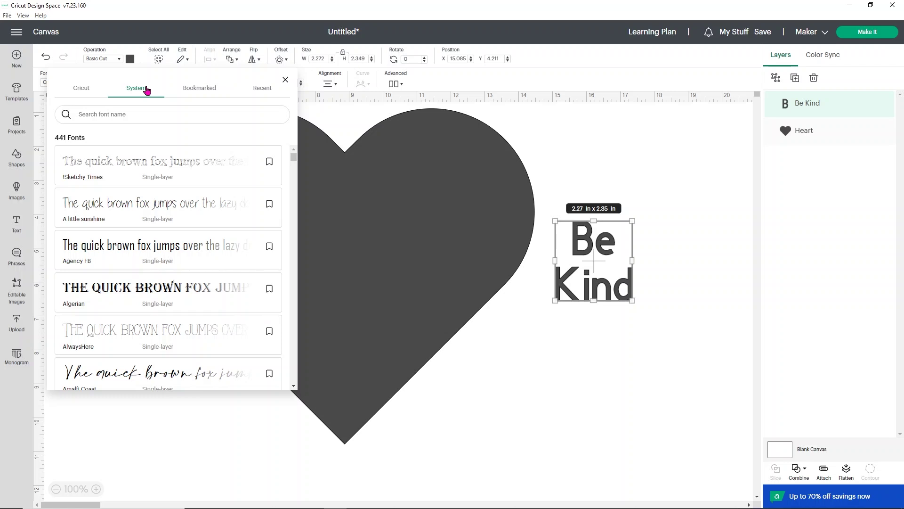
{"action": "scroll", "coordinate": [145, 158], "scroll_direction": "down", "scroll_amount": 2}
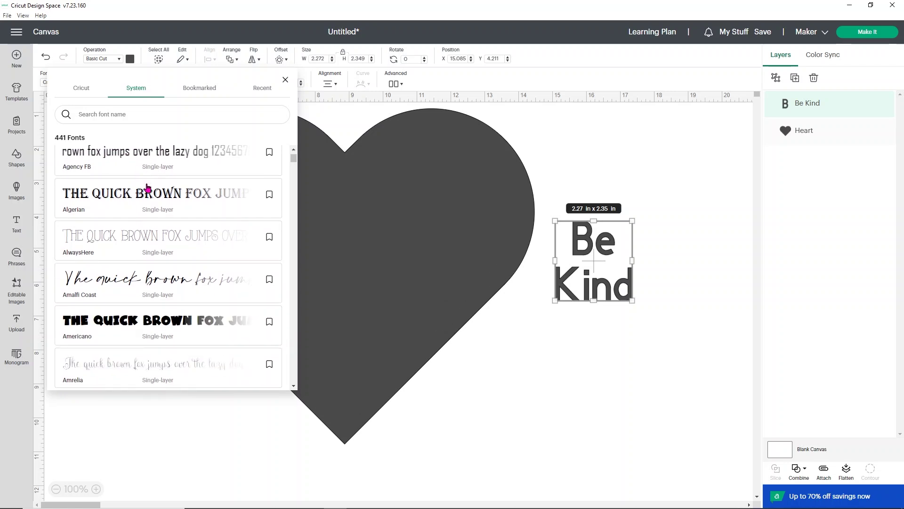
{"action": "scroll", "coordinate": [148, 188], "scroll_direction": "down", "scroll_amount": 3}
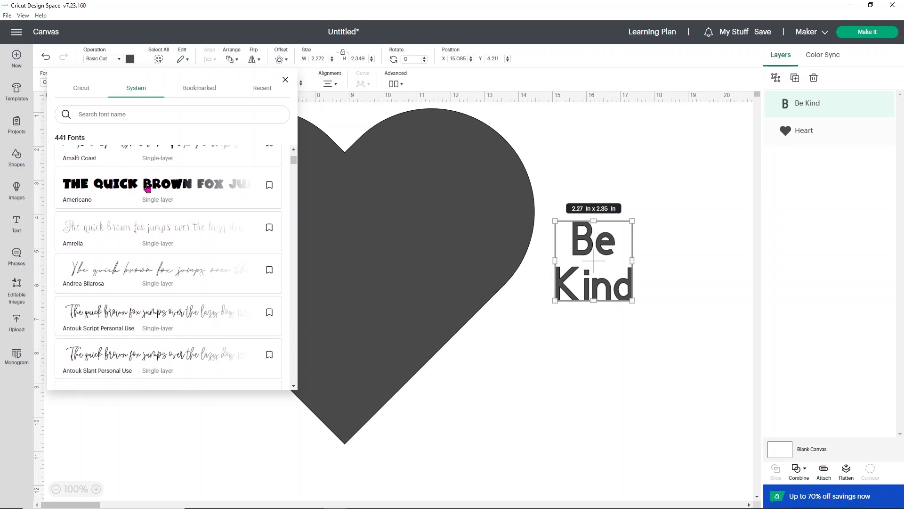
{"action": "scroll", "coordinate": [147, 188], "scroll_direction": "down", "scroll_amount": 1}
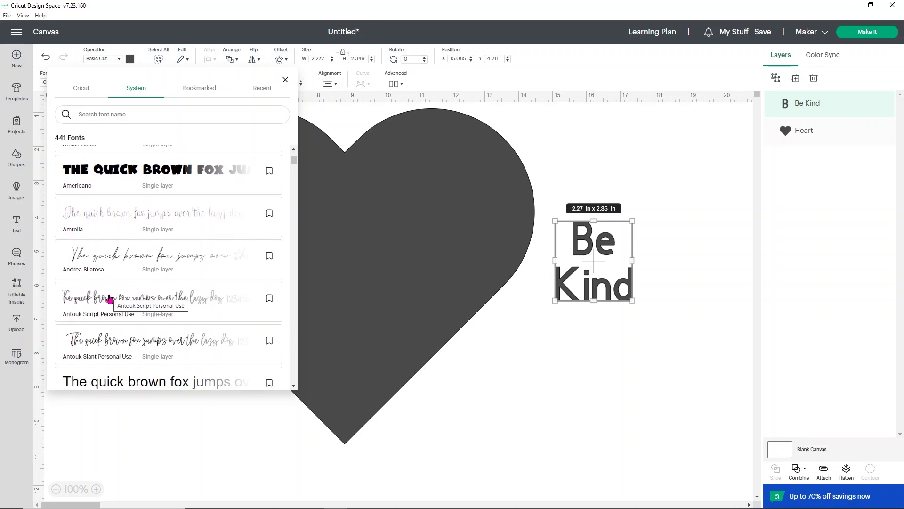
{"action": "left_click", "coordinate": [110, 298]}
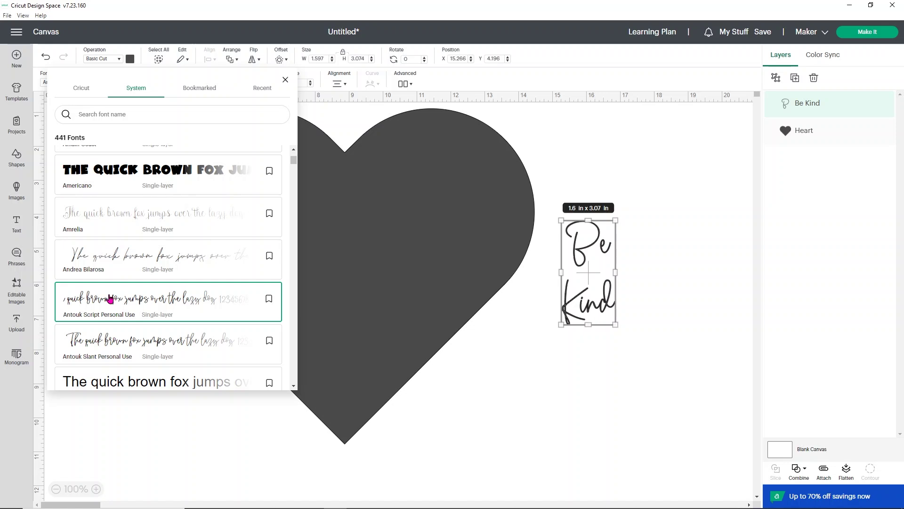
Try Austalina and another system font further down the list on the Be Kind text
{"action": "scroll", "coordinate": [109, 298], "scroll_direction": "down", "scroll_amount": 5}
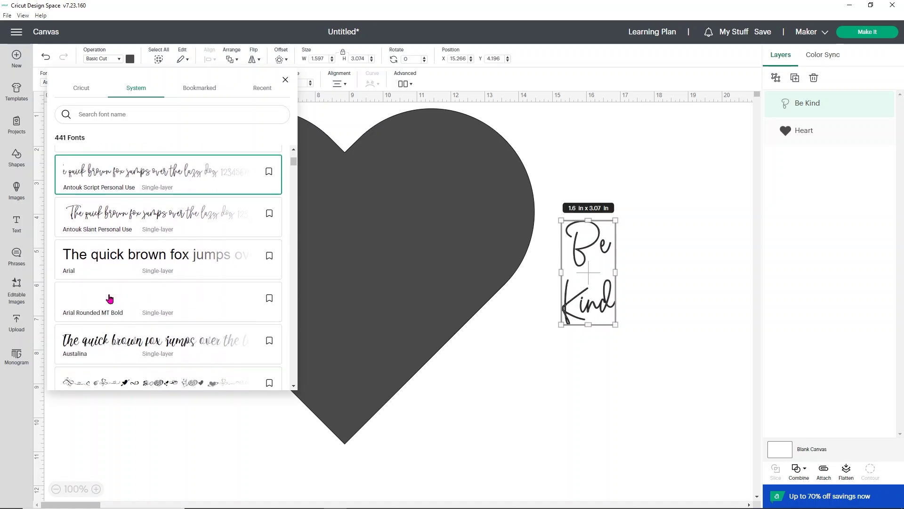
{"action": "left_click", "coordinate": [134, 280]}
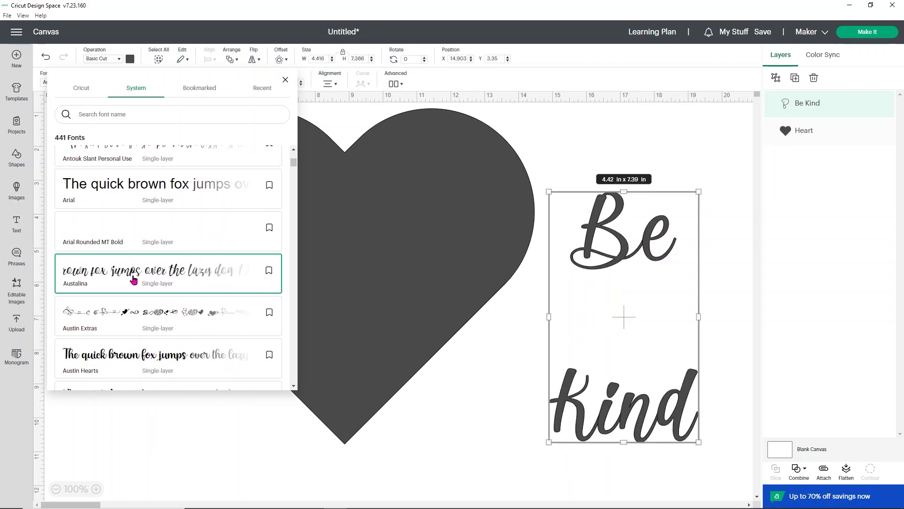
{"action": "scroll", "coordinate": [142, 281], "scroll_direction": "down", "scroll_amount": 3}
{"action": "left_click", "coordinate": [154, 283]}
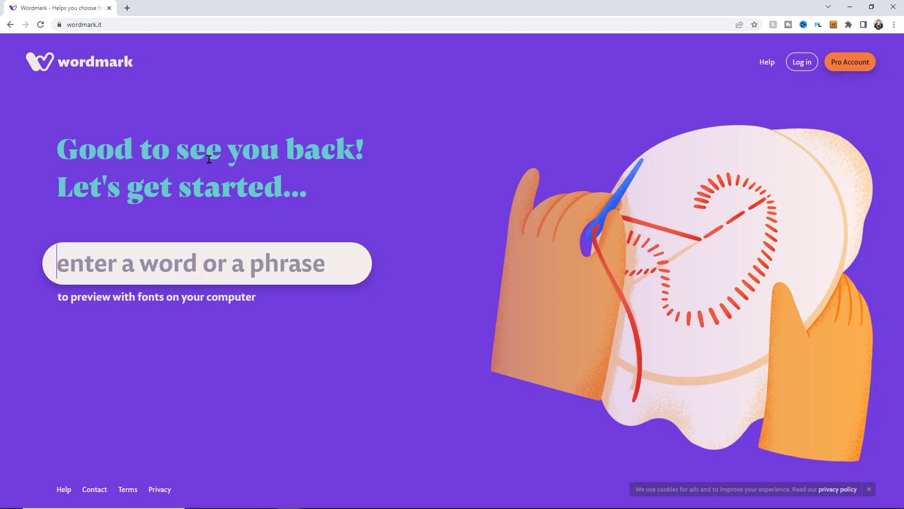
Switch to wordmark.it in the browser and preview the phrase Be Kind in the computer's installed fonts
{"action": "type", "text": "BE Kind"}
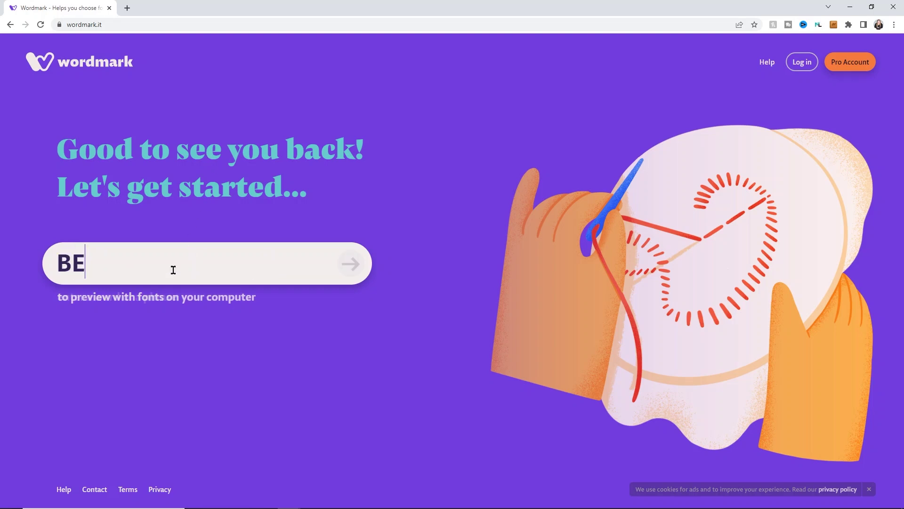
{"action": "key", "text": "BackSpace"}
{"action": "key", "text": "BackSpace"}
{"action": "key", "text": "BackSpace"}
{"action": "key", "text": "BackSpace"}
{"action": "key", "text": "BackSpace"}
{"action": "key", "text": "BackSpace"}
{"action": "type", "text": "e Kind"}
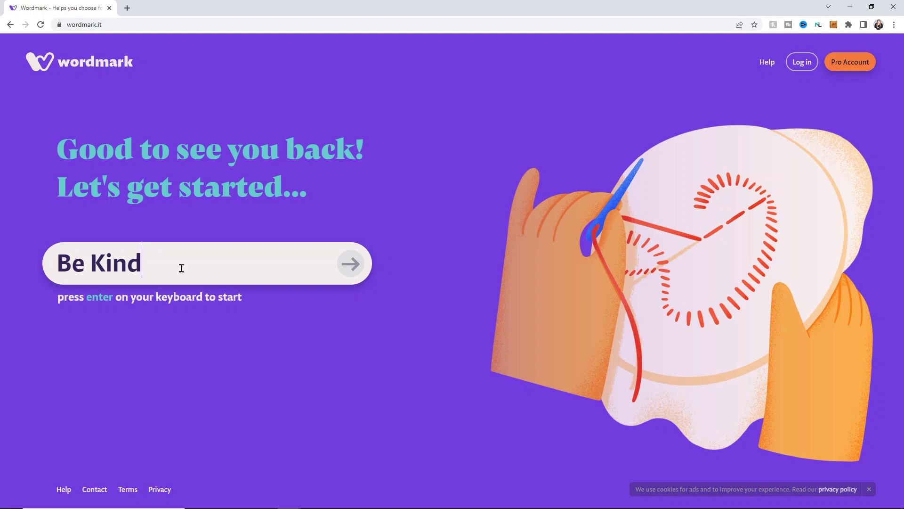
{"action": "left_click", "coordinate": [357, 265]}
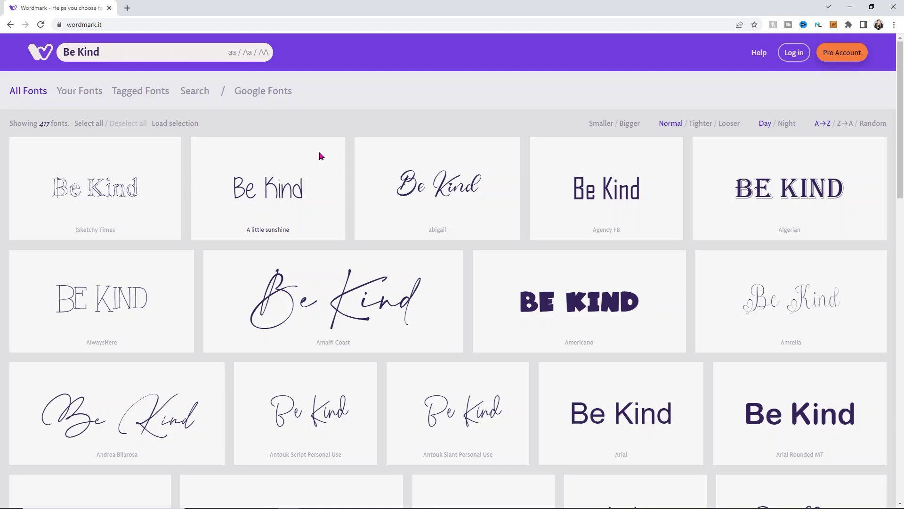
Select the Austin Hearts, Better Day and Boldwell font previews
{"action": "scroll", "coordinate": [321, 189], "scroll_direction": "down", "scroll_amount": 3}
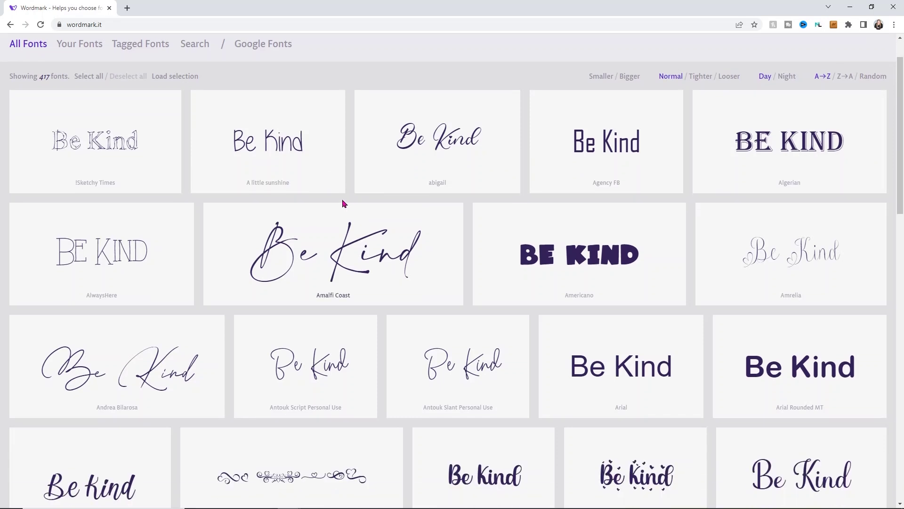
{"action": "scroll", "coordinate": [292, 202], "scroll_direction": "down", "scroll_amount": 1}
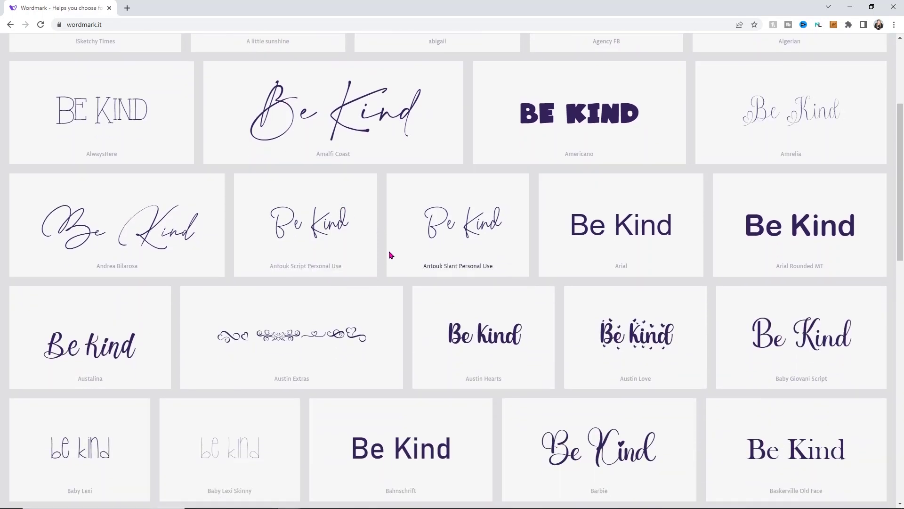
{"action": "left_click", "coordinate": [457, 327]}
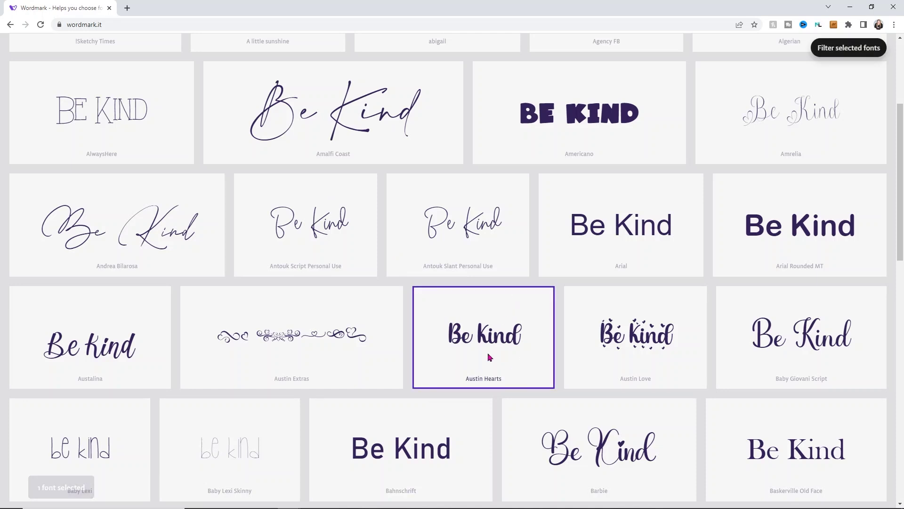
{"action": "scroll", "coordinate": [492, 305], "scroll_direction": "down", "scroll_amount": 1}
{"action": "scroll", "coordinate": [510, 289], "scroll_direction": "down", "scroll_amount": 6}
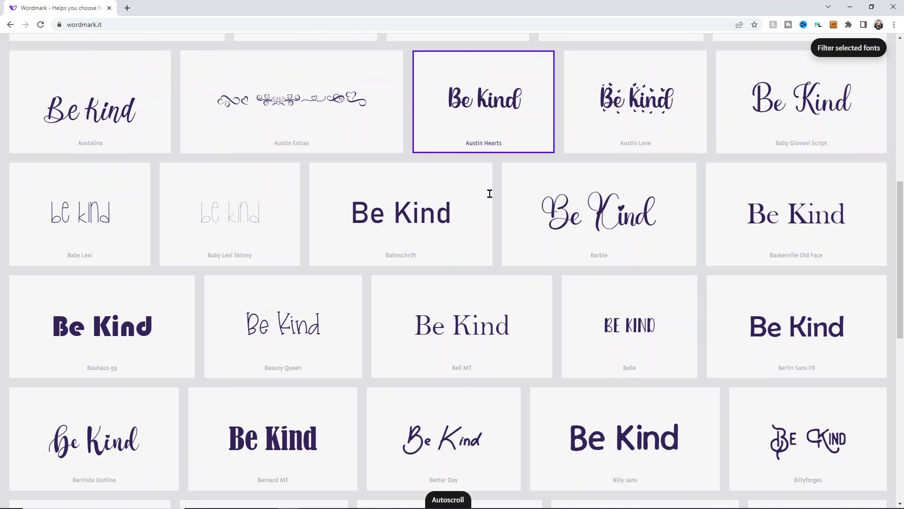
{"action": "scroll", "coordinate": [517, 205], "scroll_direction": "down", "scroll_amount": 1}
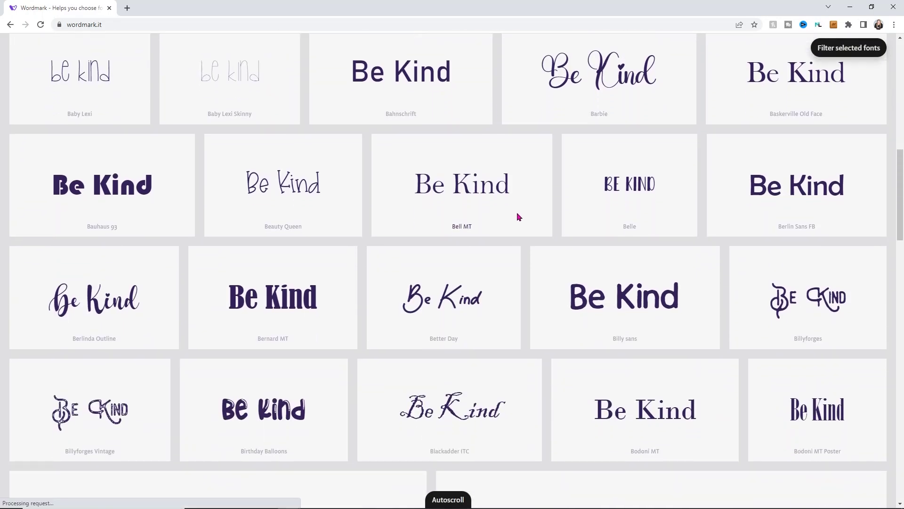
{"action": "scroll", "coordinate": [499, 221], "scroll_direction": "down", "scroll_amount": 1}
{"action": "left_click", "coordinate": [483, 233]}
{"action": "scroll", "coordinate": [528, 213], "scroll_direction": "down", "scroll_amount": 4}
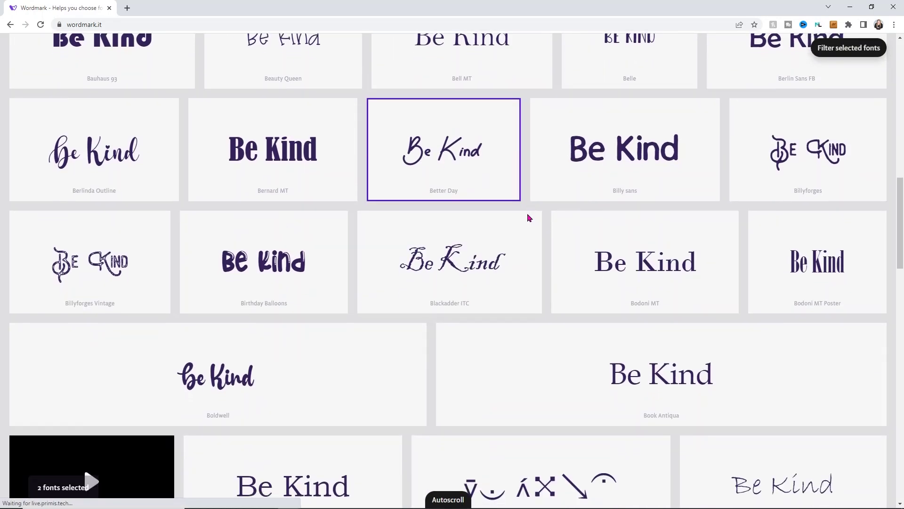
{"action": "scroll", "coordinate": [428, 249], "scroll_direction": "down", "scroll_amount": 2}
{"action": "left_click", "coordinate": [413, 214]}
Add Garden Grown US B, Lilirose, Pink Vibes, Snowball, Thinkle Bloom and Weatpoint to the selection, and show only the selected fonts
{"action": "scroll", "coordinate": [424, 219], "scroll_direction": "down", "scroll_amount": 3}
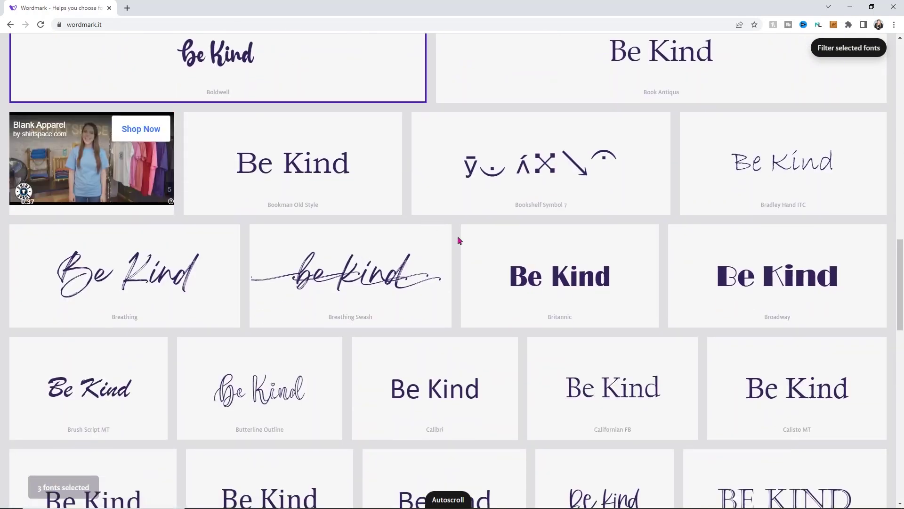
{"action": "scroll", "coordinate": [457, 238], "scroll_direction": "down", "scroll_amount": 1}
{"action": "scroll", "coordinate": [469, 256], "scroll_direction": "down", "scroll_amount": 20}
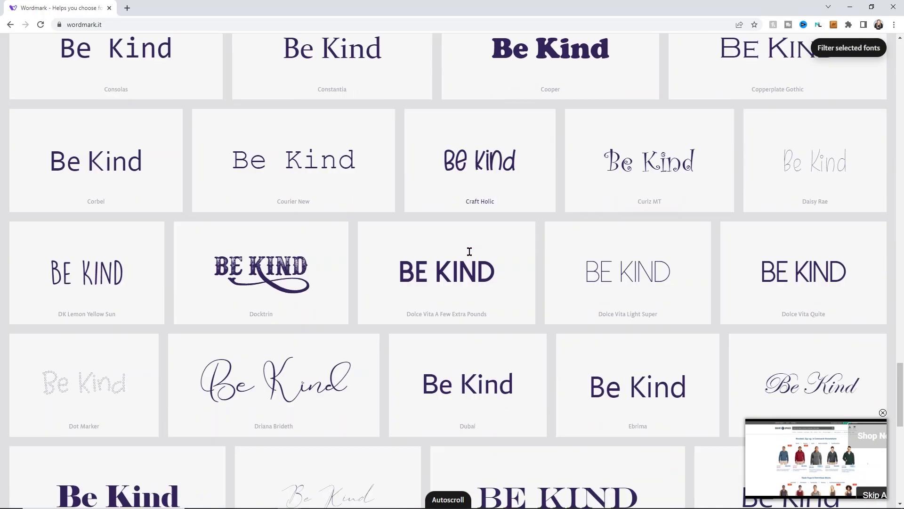
{"action": "scroll", "coordinate": [496, 254], "scroll_direction": "down", "scroll_amount": 20}
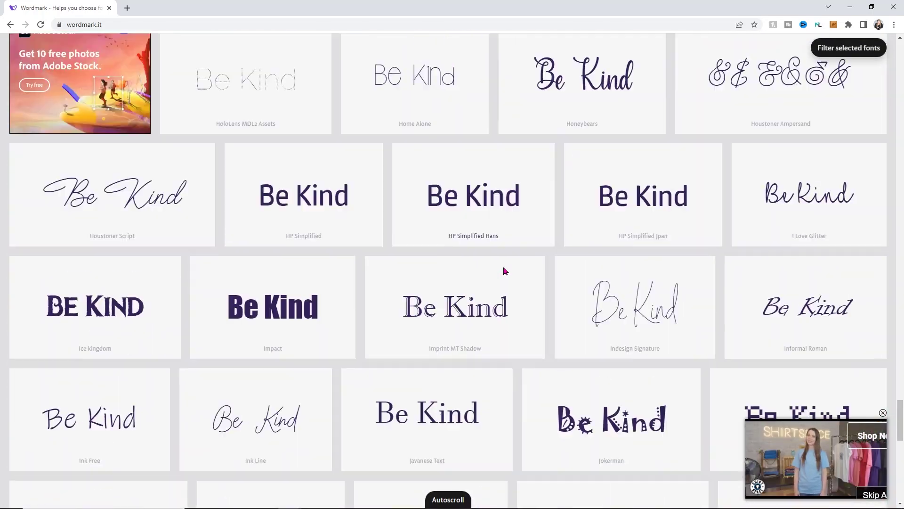
{"action": "scroll", "coordinate": [442, 255], "scroll_direction": "down", "scroll_amount": 20}
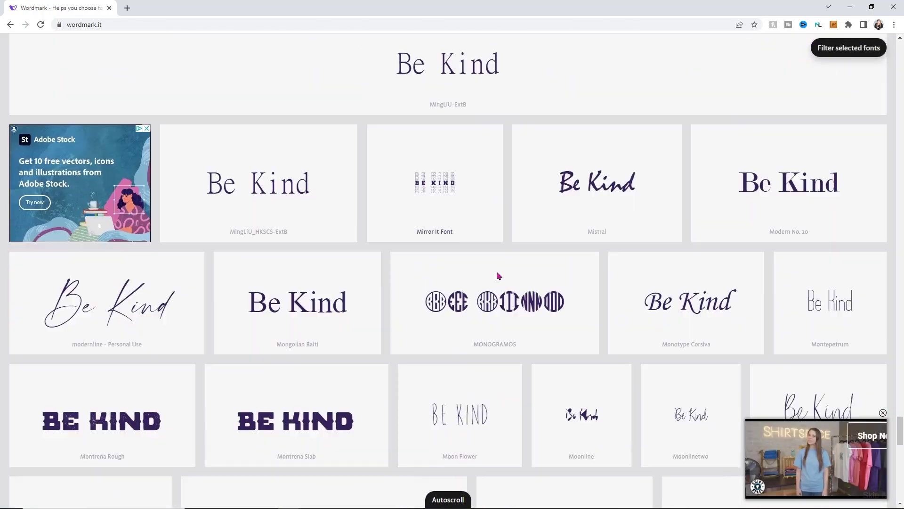
{"action": "scroll", "coordinate": [424, 306], "scroll_direction": "down", "scroll_amount": 20}
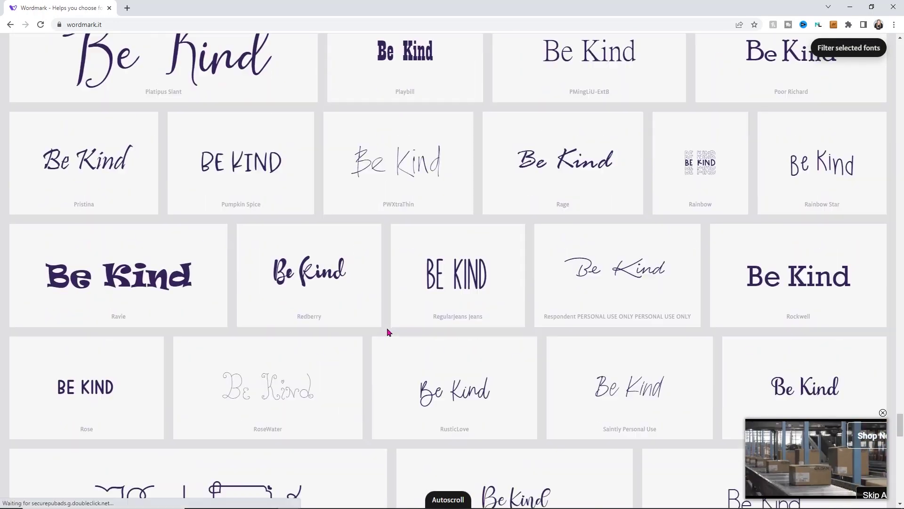
{"action": "scroll", "coordinate": [646, 205], "scroll_direction": "down", "scroll_amount": 20}
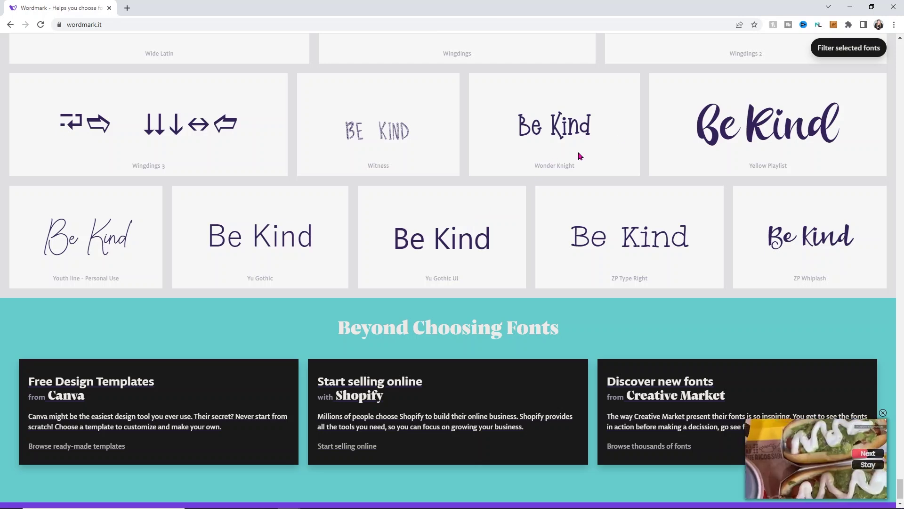
{"action": "left_click", "coordinate": [844, 48]}
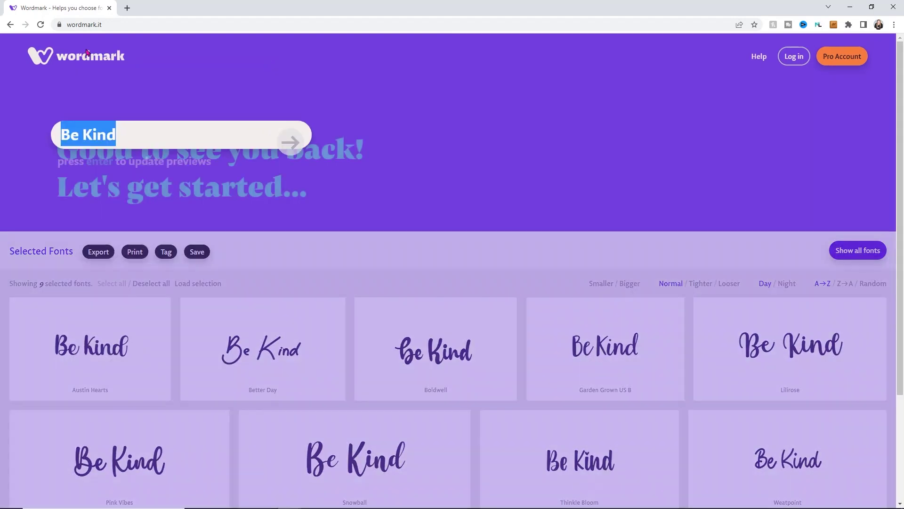
Change the preview phrase to Be kind with a lowercase k and update the selected font previews
{"action": "left_click", "coordinate": [80, 50]}
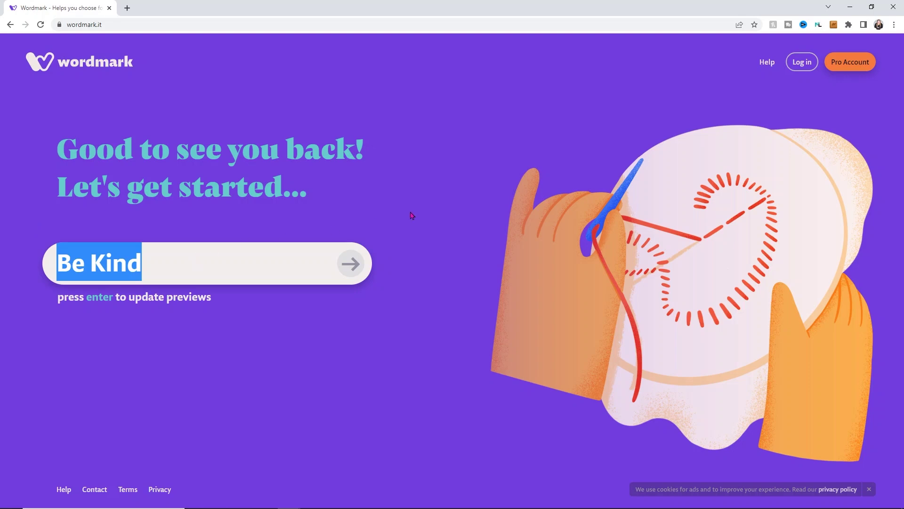
{"action": "left_click", "coordinate": [100, 262]}
{"action": "key", "text": "BackSpace"}
{"action": "type", "text": "k"}
{"action": "left_click", "coordinate": [351, 263]}
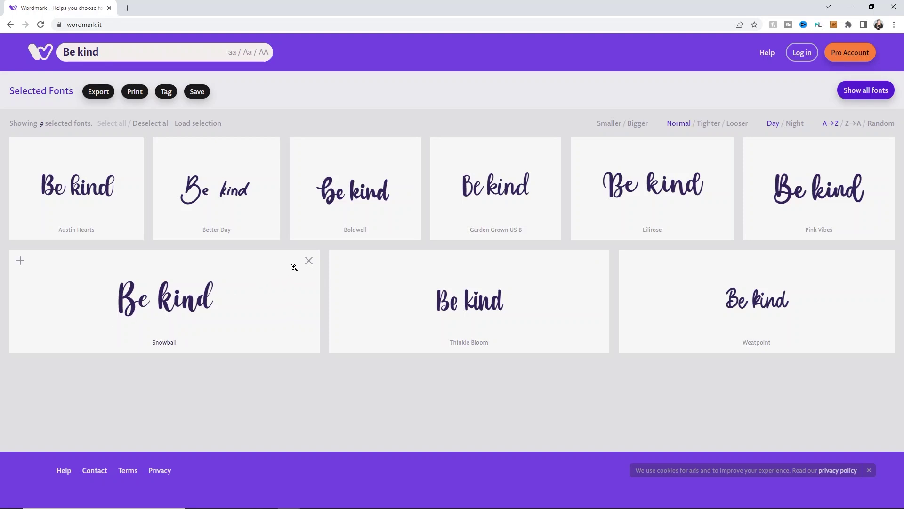
Remove Snowball, Better Day, Garden Grown US B, Lilirose and Boldwell from the selected fonts
{"action": "left_click", "coordinate": [308, 262]}
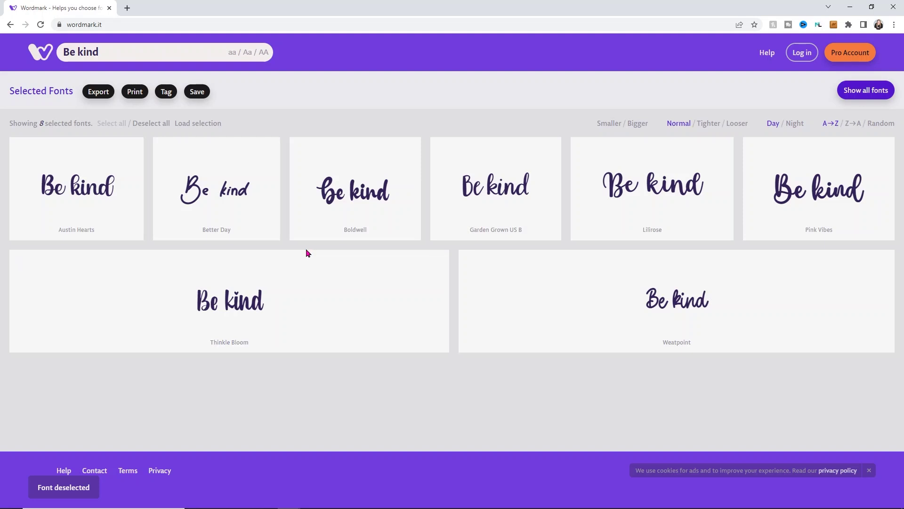
{"action": "left_click", "coordinate": [271, 150]}
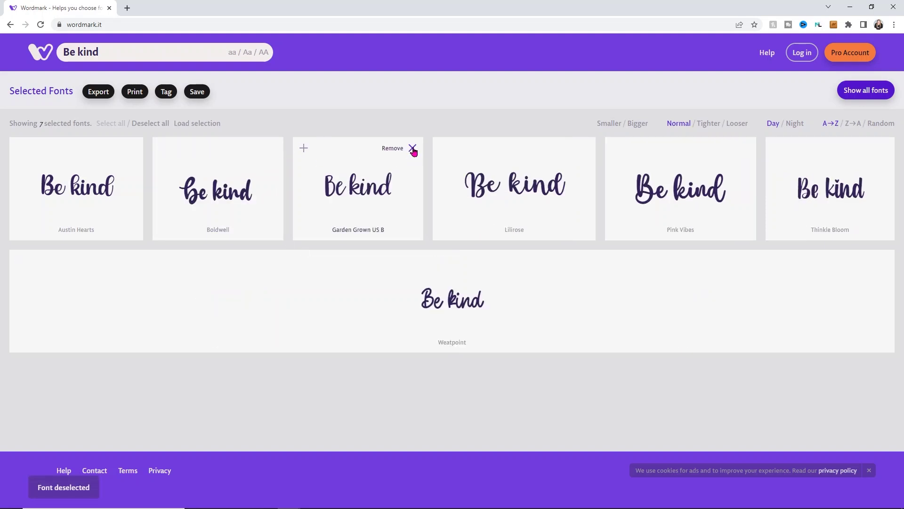
{"action": "left_click", "coordinate": [414, 148]}
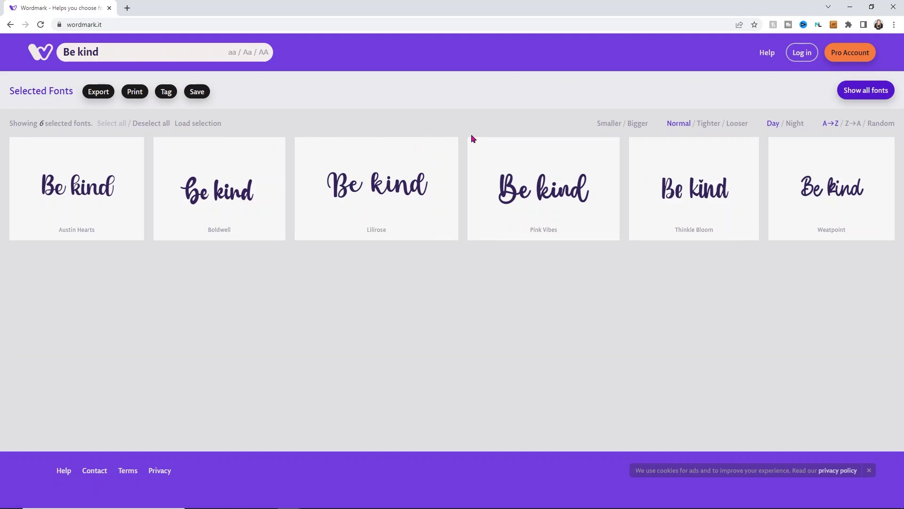
{"action": "left_click", "coordinate": [444, 149]}
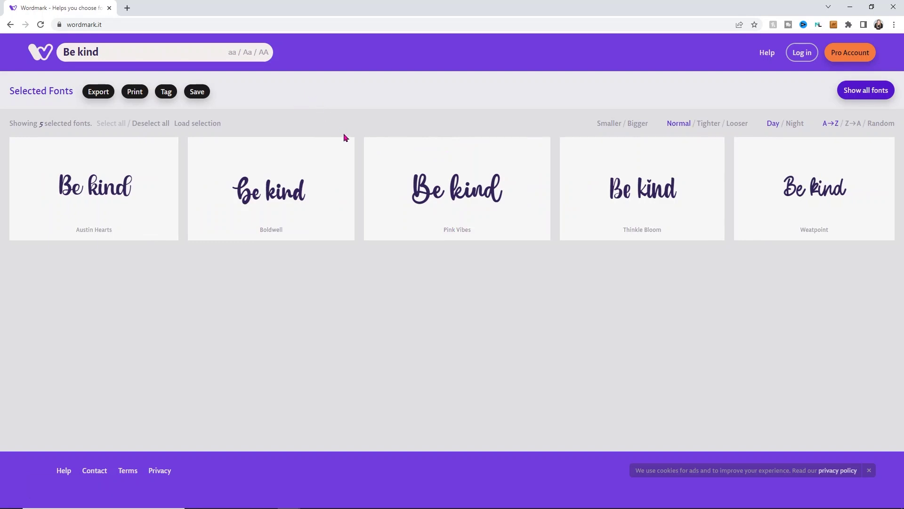
{"action": "left_click", "coordinate": [344, 148]}
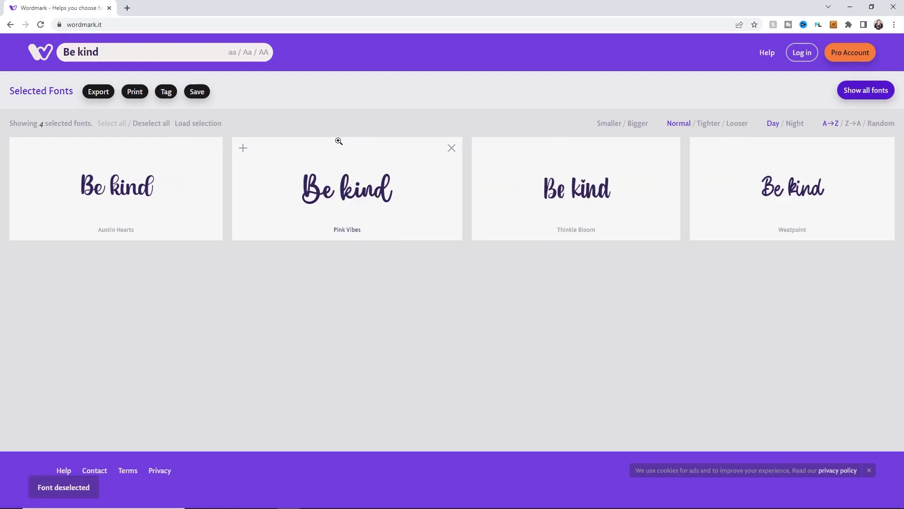
Switch to Cricut Design Space and change Kind to kind with a lowercase k in the text beside the heart
{"action": "mouse_move", "coordinate": [89, 228]}
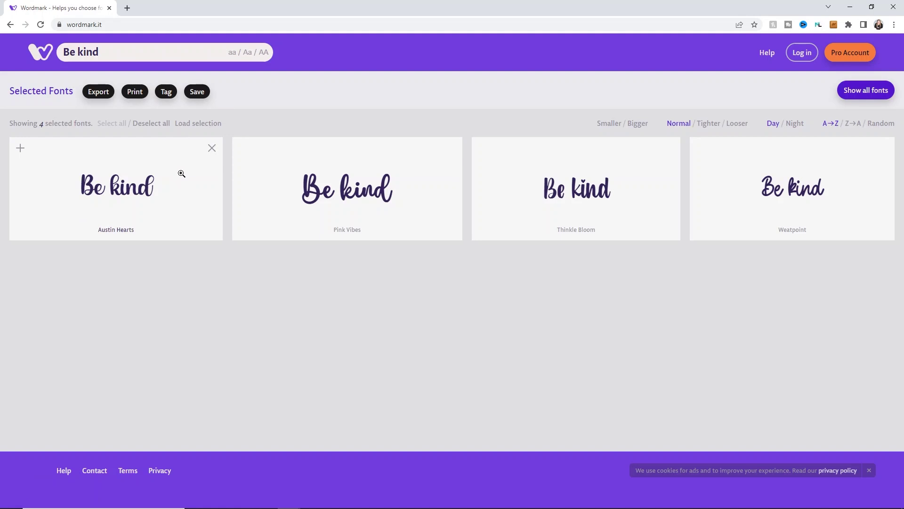
{"action": "mouse_move", "coordinate": [566, 188]}
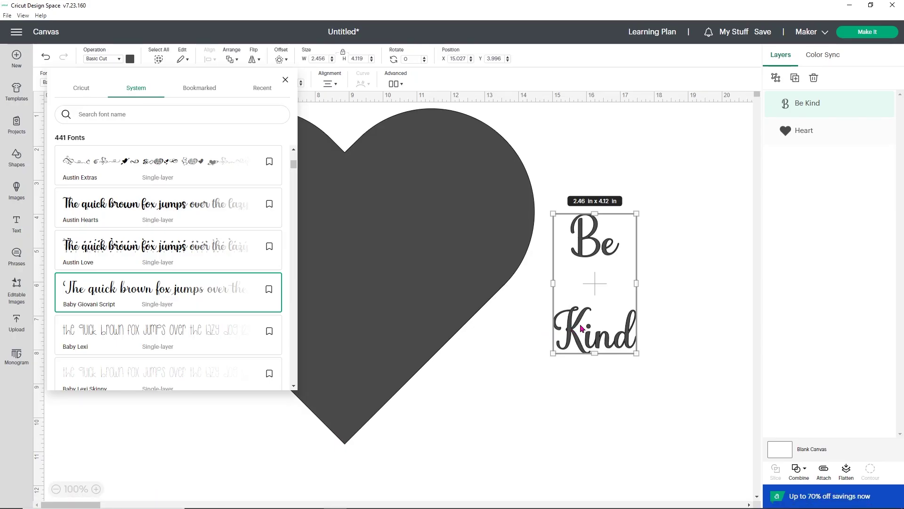
{"action": "left_click", "coordinate": [582, 329]}
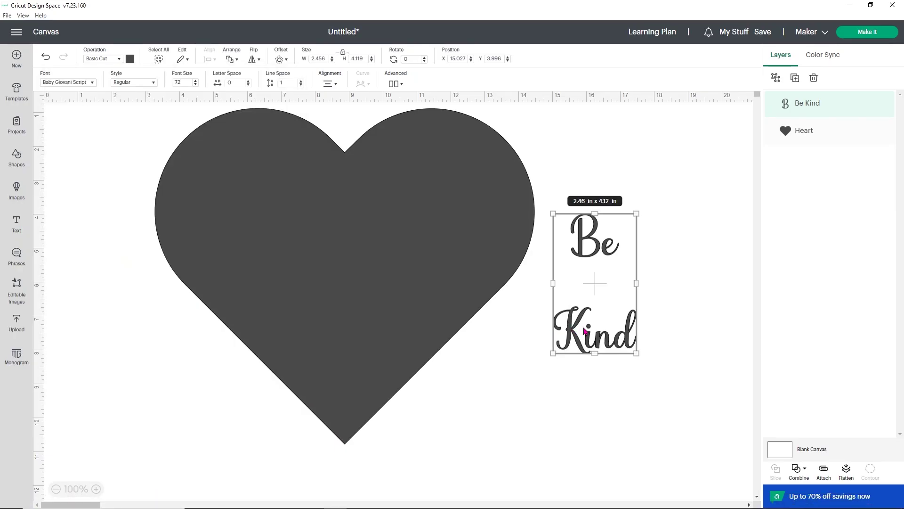
{"action": "double_click", "coordinate": [582, 328]}
{"action": "left_click", "coordinate": [582, 325]}
{"action": "key", "text": "BackSpace"}
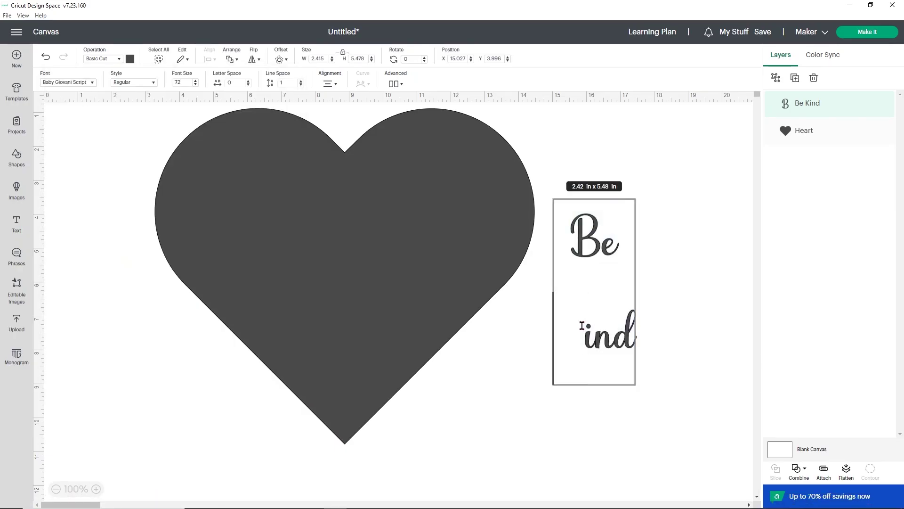
{"action": "type", "text": "k"}
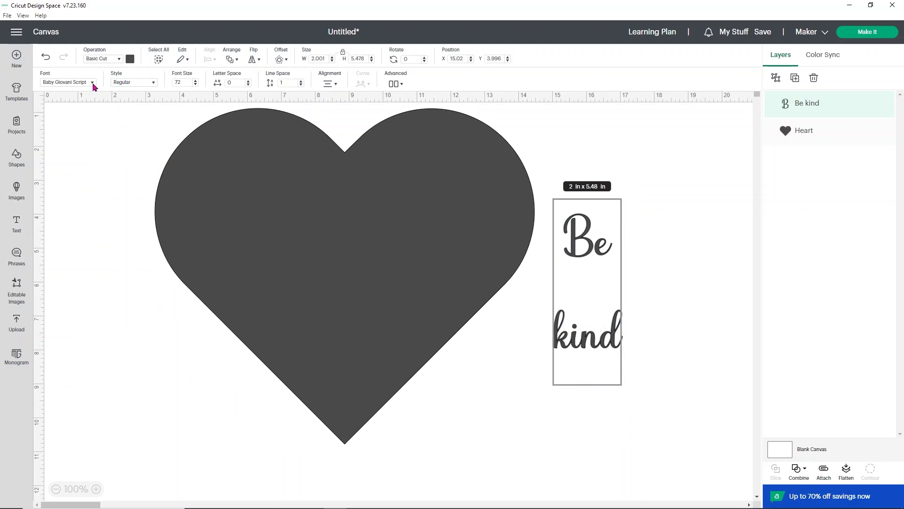
Find the Thinkle Bloom system font by searching for think, and apply it to the Be kind text
{"action": "left_click", "coordinate": [92, 83]}
{"action": "left_click", "coordinate": [115, 113]}
{"action": "type", "text": "think"}
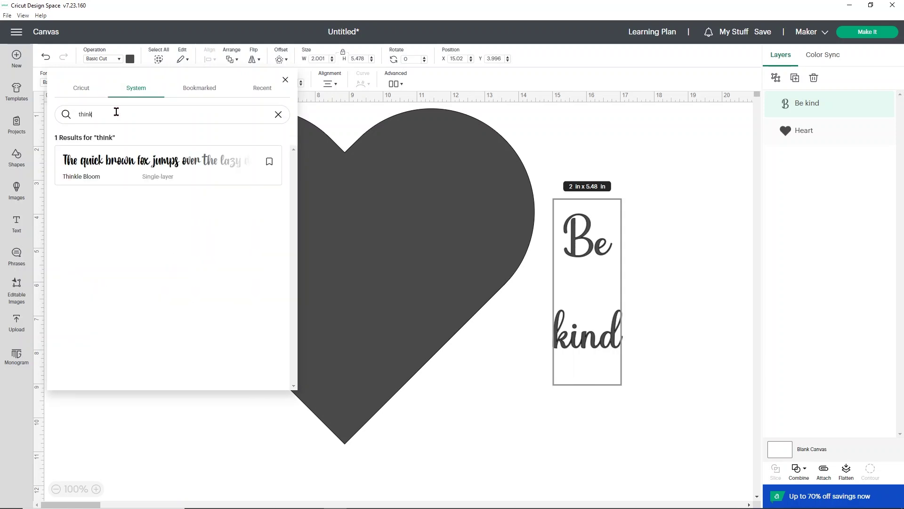
{"action": "left_click", "coordinate": [108, 168]}
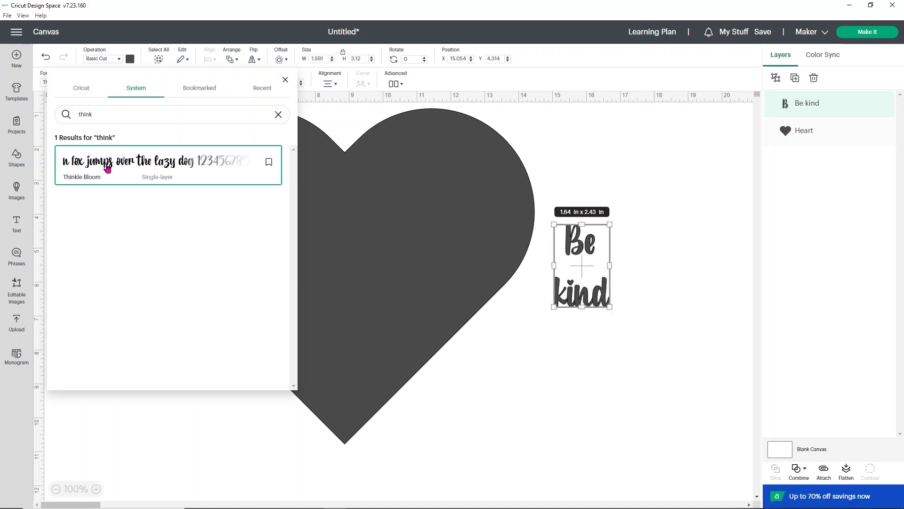
{"action": "left_click", "coordinate": [284, 80]}
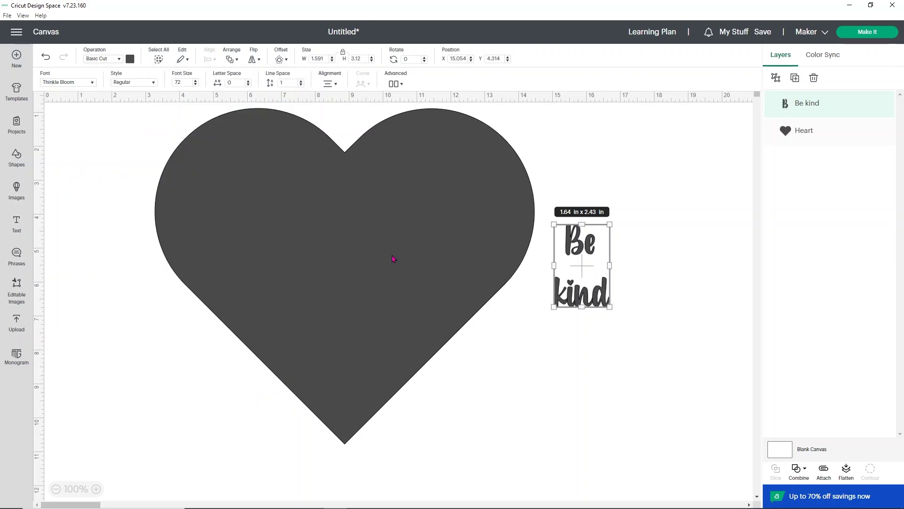
{"action": "left_click", "coordinate": [599, 368]}
{"action": "left_click", "coordinate": [585, 304]}
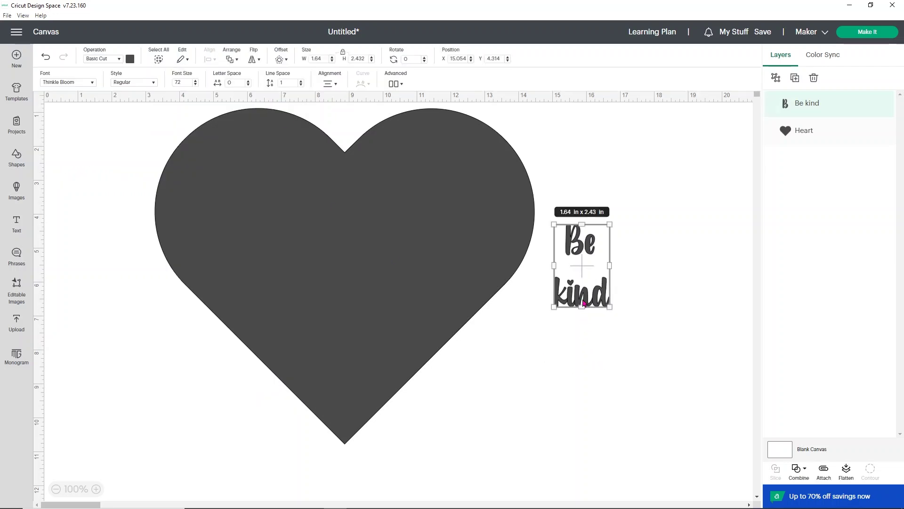
Change the heart's material color to red
{"action": "left_click", "coordinate": [475, 268]}
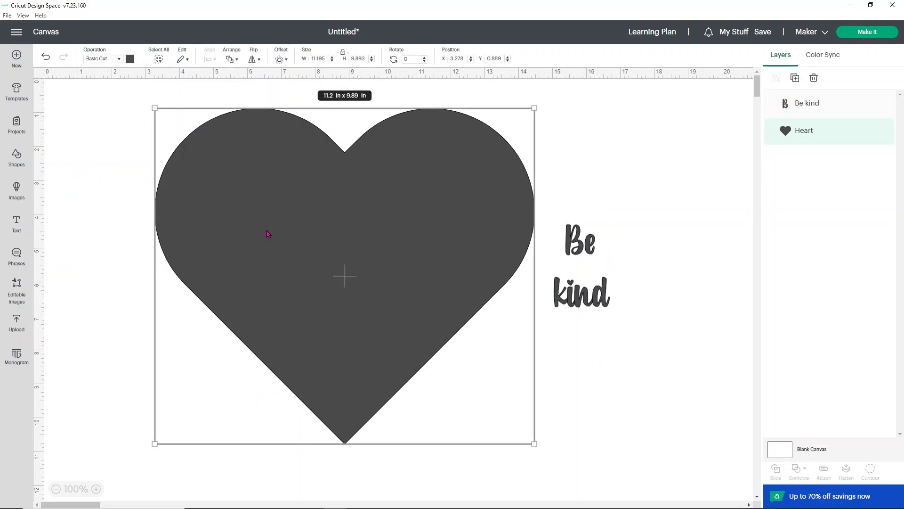
{"action": "left_click", "coordinate": [130, 59]}
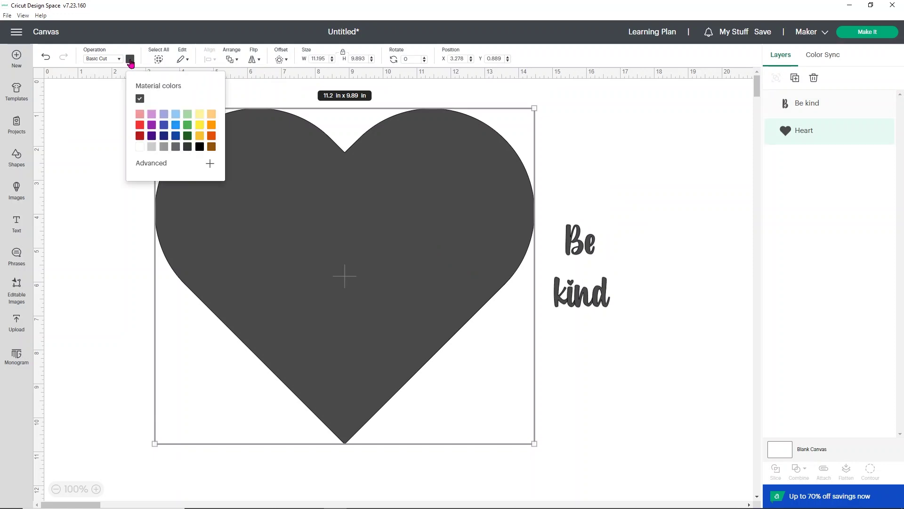
{"action": "left_click", "coordinate": [140, 124]}
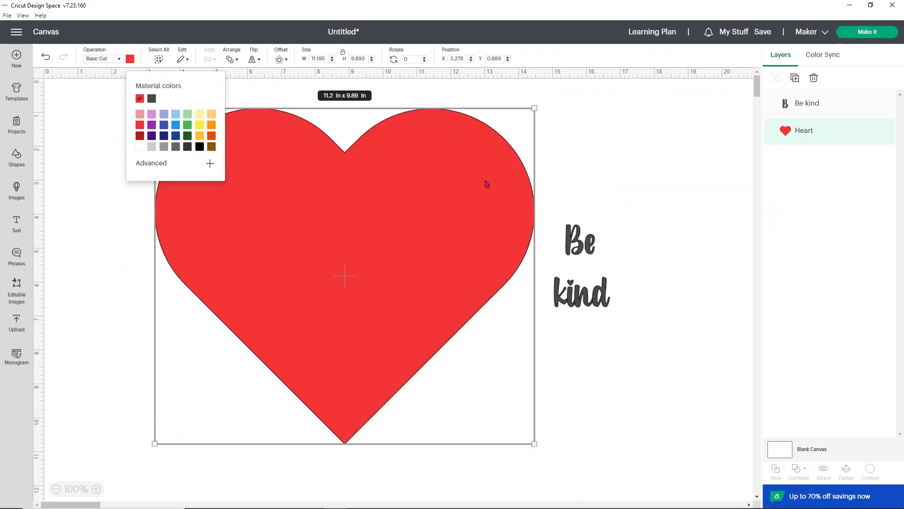
Change the Be kind text's material color to light purple and deselect it
{"action": "left_click", "coordinate": [584, 257]}
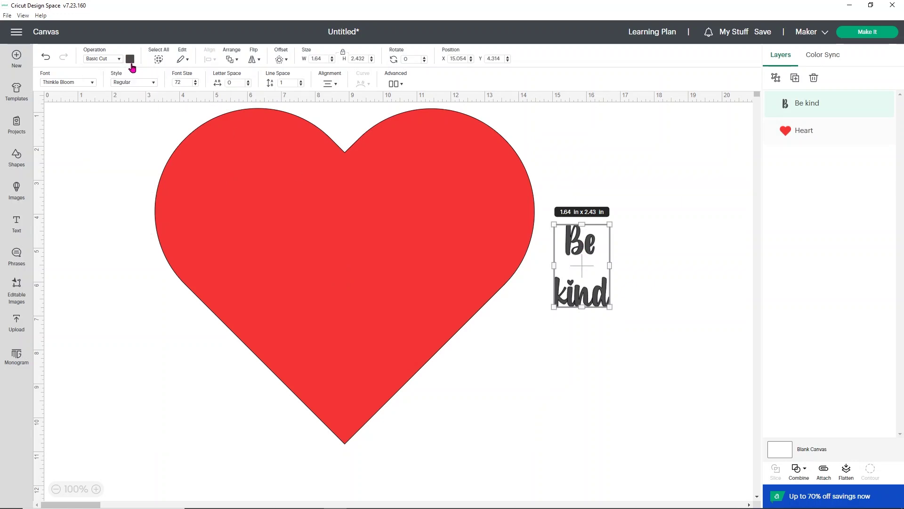
{"action": "left_click", "coordinate": [130, 59]}
{"action": "left_click", "coordinate": [152, 114]}
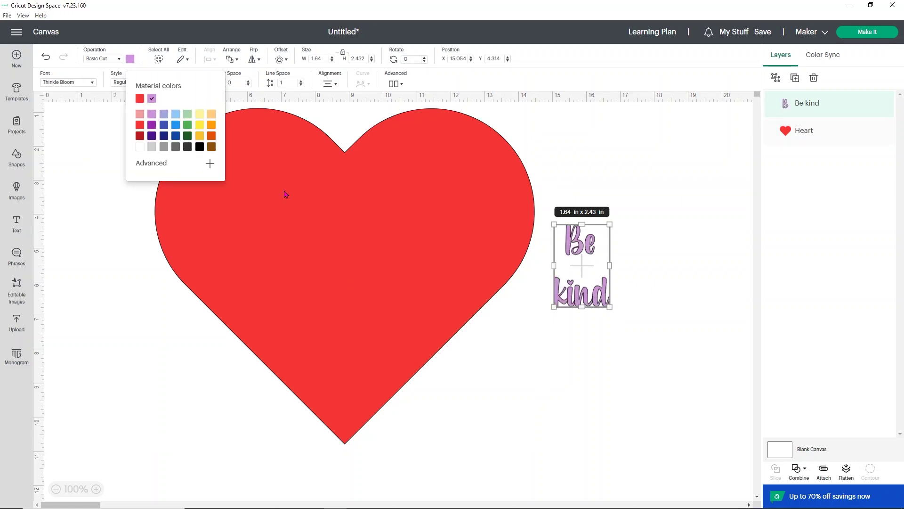
{"action": "left_click", "coordinate": [645, 283]}
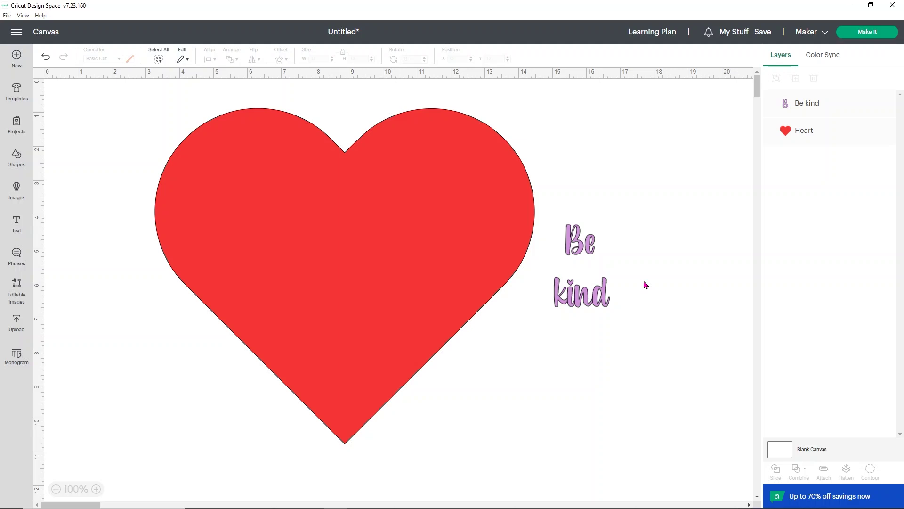
Move the Be kind text onto the middle of the heart and ungroup it into separate lines
{"action": "left_click_drag", "start_coordinate": [583, 249], "coordinate": [355, 242]}
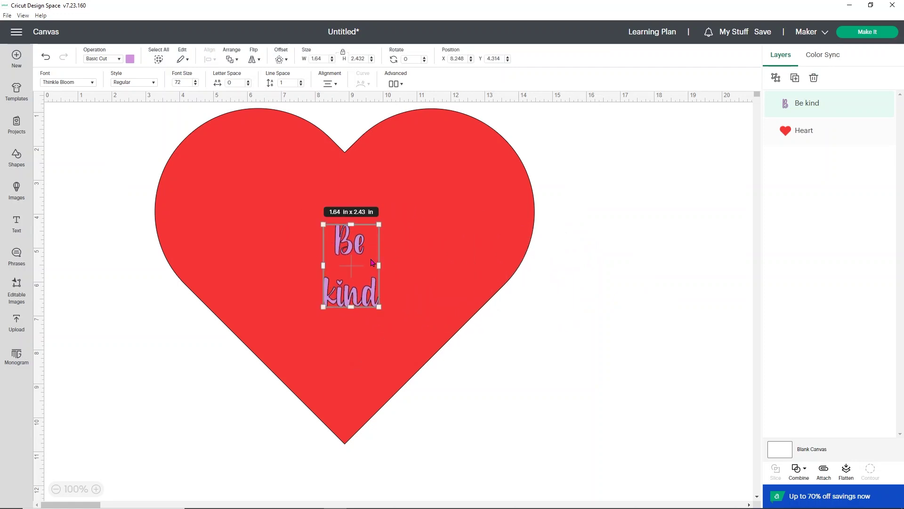
{"action": "left_click", "coordinate": [394, 85]}
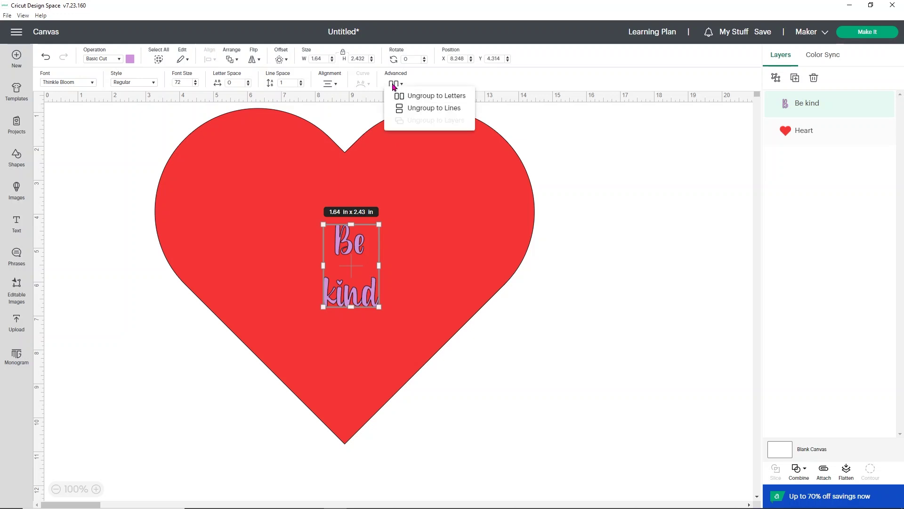
{"action": "left_click", "coordinate": [400, 111]}
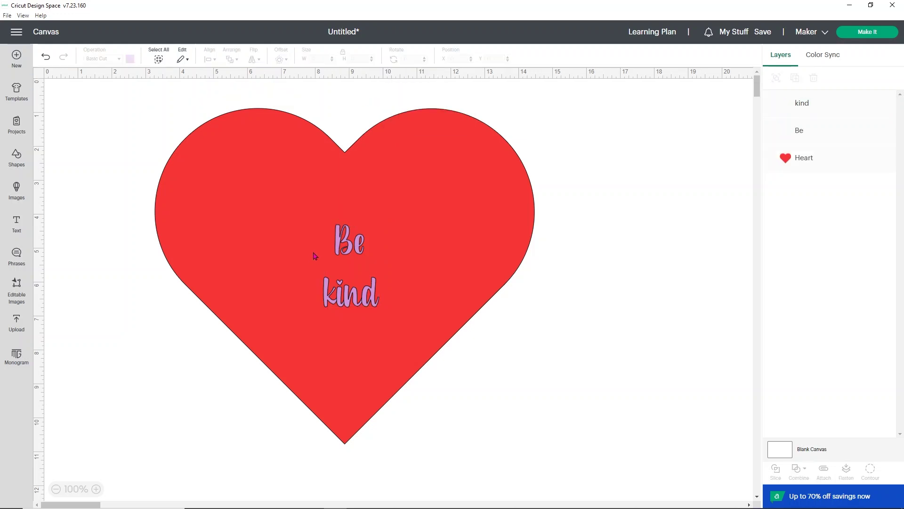
Place Be in the heart's upper-left lobe and kind near the center of the heart
{"action": "left_click_drag", "start_coordinate": [340, 245], "coordinate": [208, 195]}
{"action": "left_click_drag", "start_coordinate": [366, 290], "coordinate": [351, 265]}
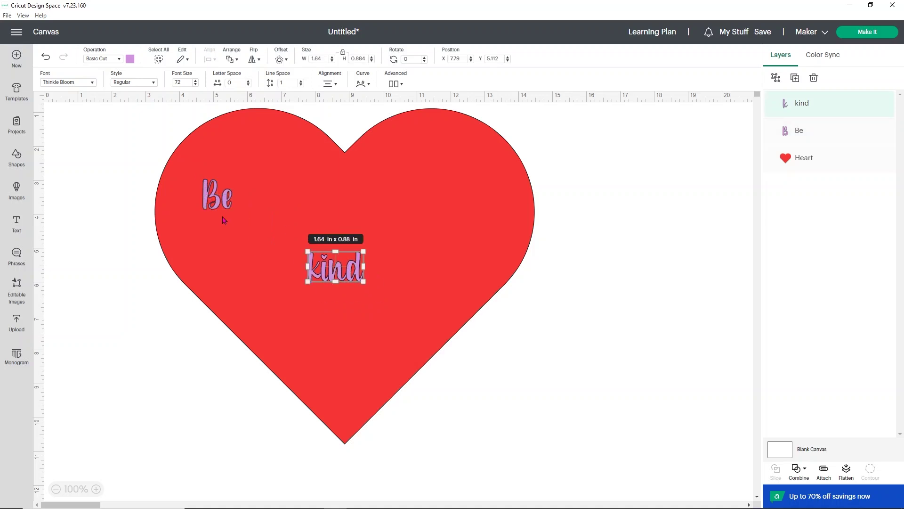
{"action": "left_click", "coordinate": [224, 195]}
{"action": "left_click_drag", "start_coordinate": [232, 194], "coordinate": [256, 187]}
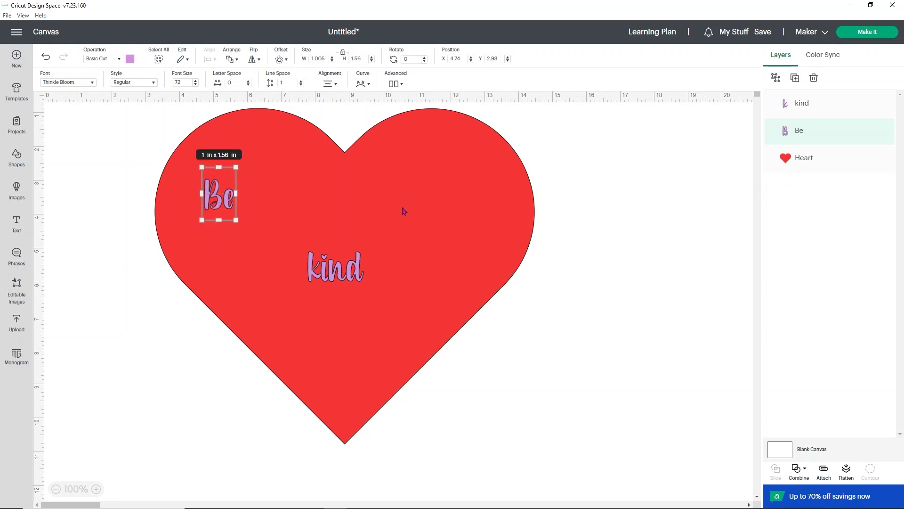
Enlarge Be to about 3.45 by 5.36 in and position it in the heart's upper-left lobe
{"action": "left_click", "coordinate": [588, 178]}
{"action": "left_click", "coordinate": [235, 218]}
{"action": "left_click_drag", "start_coordinate": [236, 219], "coordinate": [357, 408]}
{"action": "left_click_drag", "start_coordinate": [318, 334], "coordinate": [296, 249]}
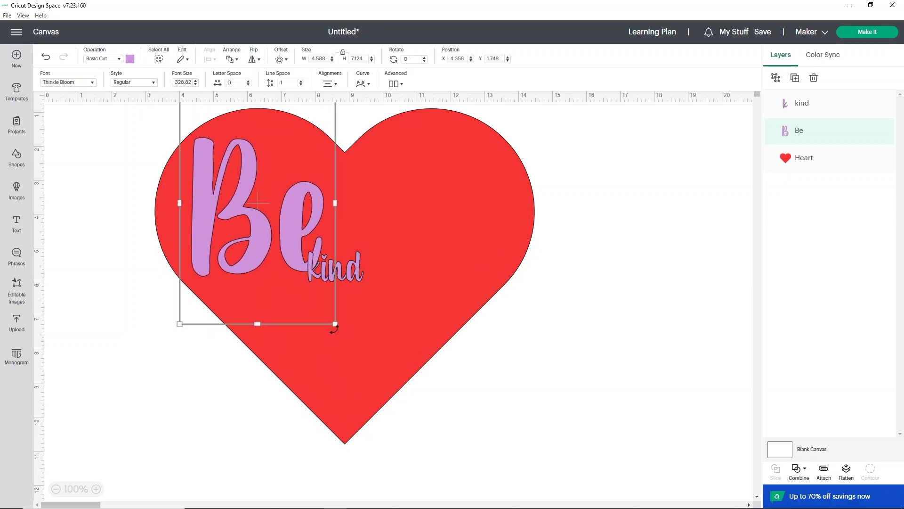
{"action": "left_click_drag", "start_coordinate": [334, 324], "coordinate": [296, 264]}
{"action": "left_click_drag", "start_coordinate": [263, 201], "coordinate": [271, 225]}
Enlarge kind to about 6.48 by 3.49 in and position it below and to the right of Be, overhanging the heart's lower-right edge
{"action": "left_click", "coordinate": [345, 273]}
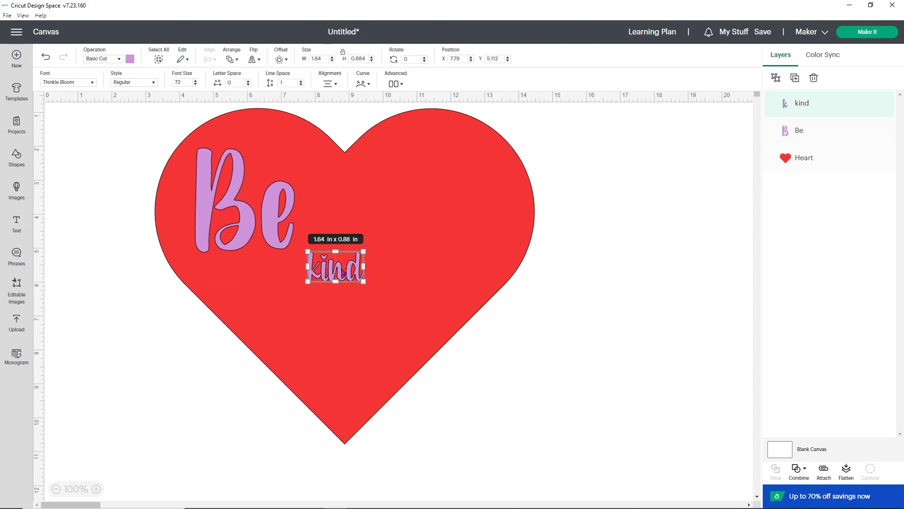
{"action": "left_click_drag", "start_coordinate": [363, 281], "coordinate": [499, 354]}
{"action": "mouse_move", "coordinate": [451, 326]}
{"action": "left_mouse_down"}
{"action": "mouse_move", "coordinate": [439, 320]}
{"action": "mouse_move", "coordinate": [449, 321]}
{"action": "left_mouse_up"}
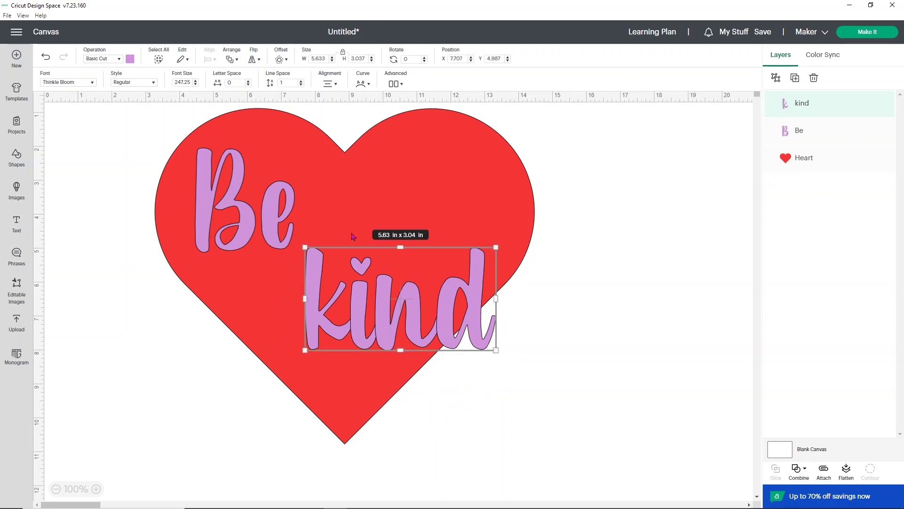
{"action": "left_click_drag", "start_coordinate": [495, 350], "coordinate": [524, 366]}
{"action": "left_click_drag", "start_coordinate": [502, 326], "coordinate": [493, 329]}
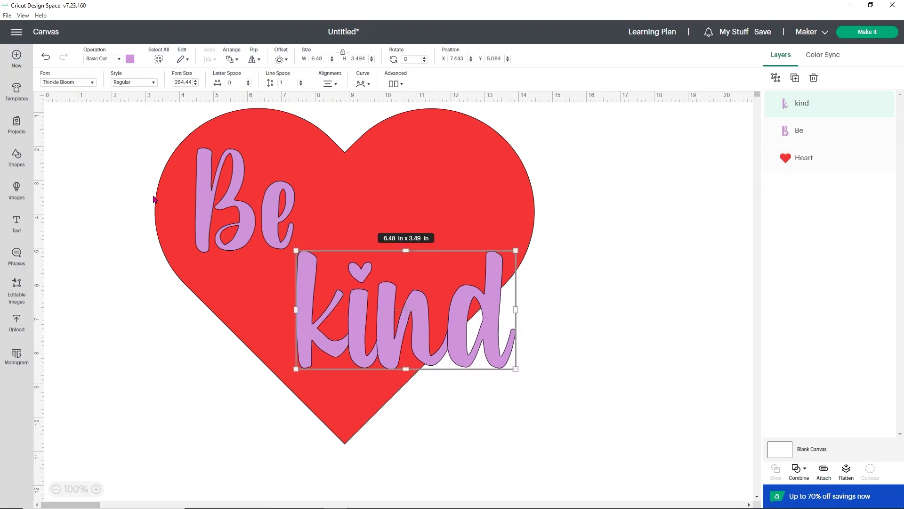
Enlarge Be to about 4.23 by 6.57 in and reposition it slightly over the heart's upper-left edge
{"action": "left_click", "coordinate": [206, 162]}
{"action": "left_click_drag", "start_coordinate": [187, 106], "coordinate": [160, 64]}
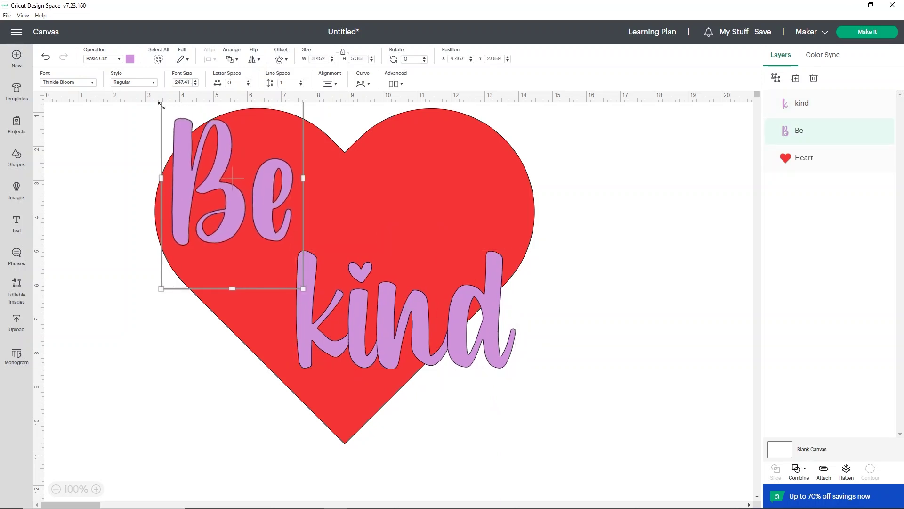
{"action": "left_click_drag", "start_coordinate": [232, 188], "coordinate": [224, 194]}
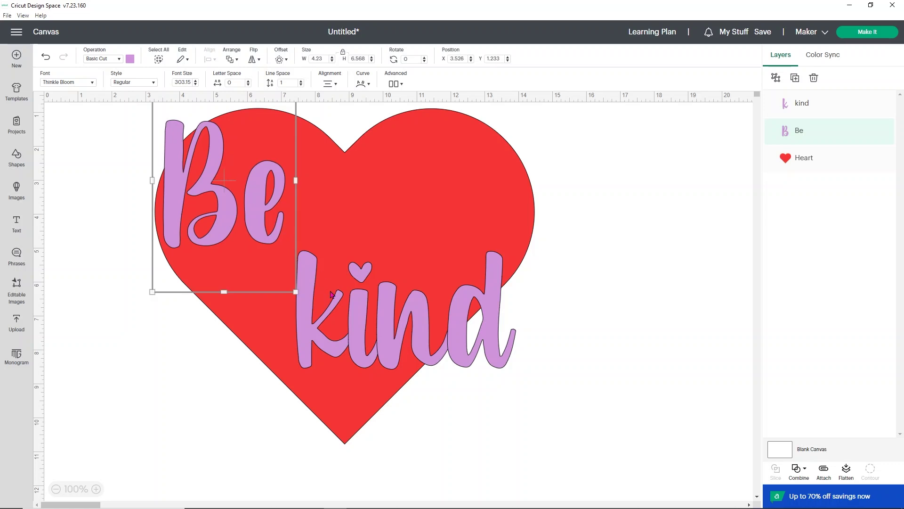
{"action": "left_click_drag", "start_coordinate": [266, 198], "coordinate": [270, 204]}
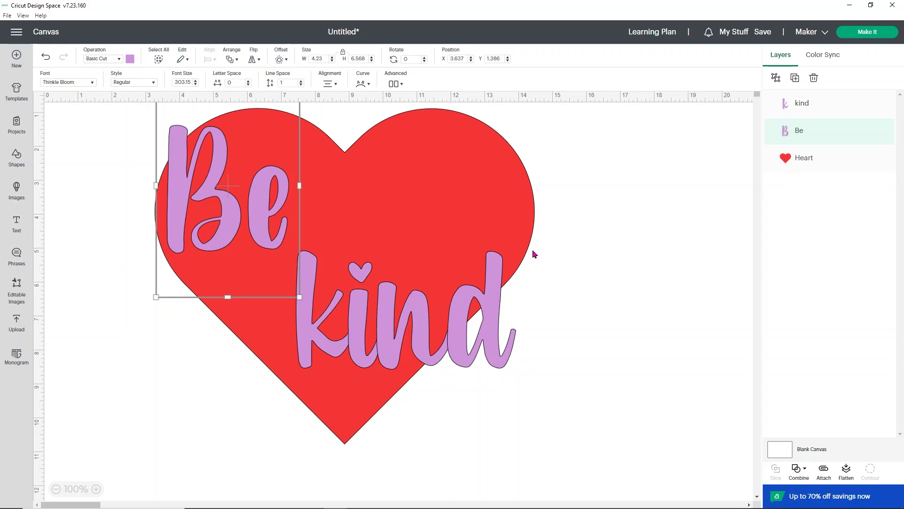
Weld the words Be and kind into a single shape
{"action": "left_click", "coordinate": [492, 290], "text": "shift"}
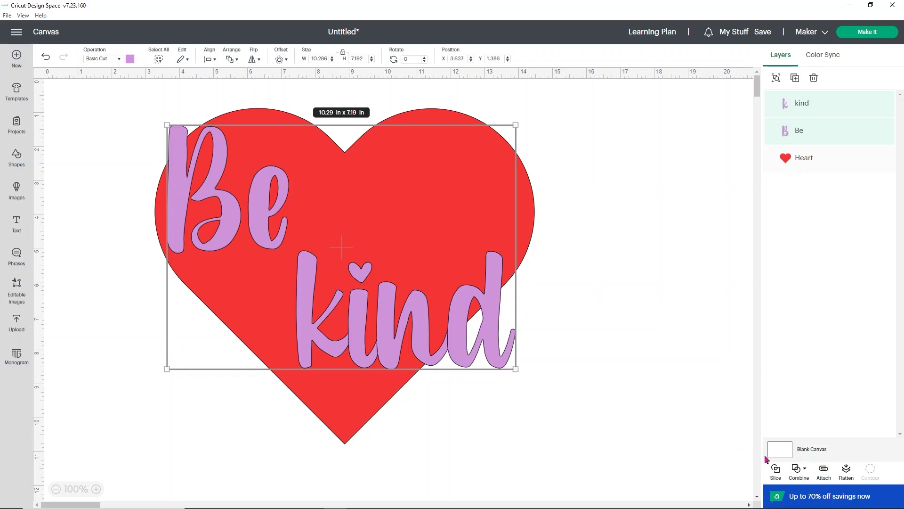
{"action": "left_click", "coordinate": [800, 470]}
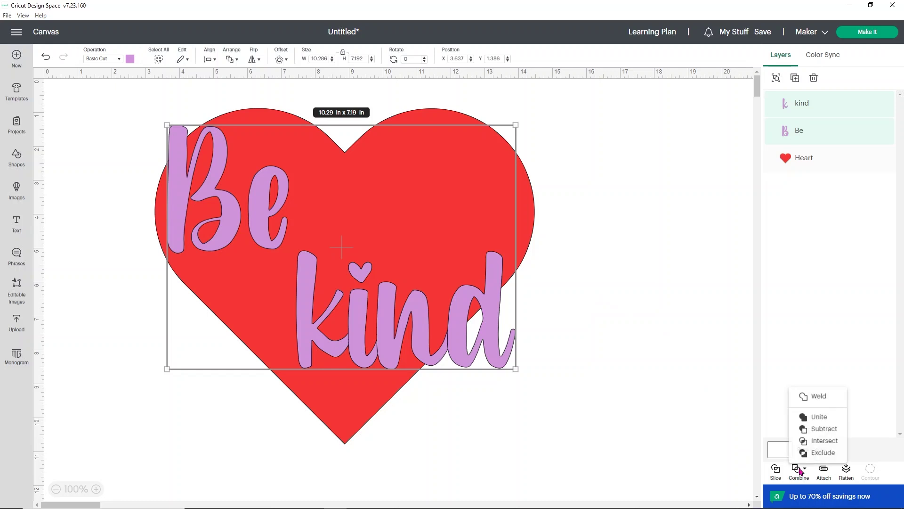
{"action": "left_click", "coordinate": [819, 400]}
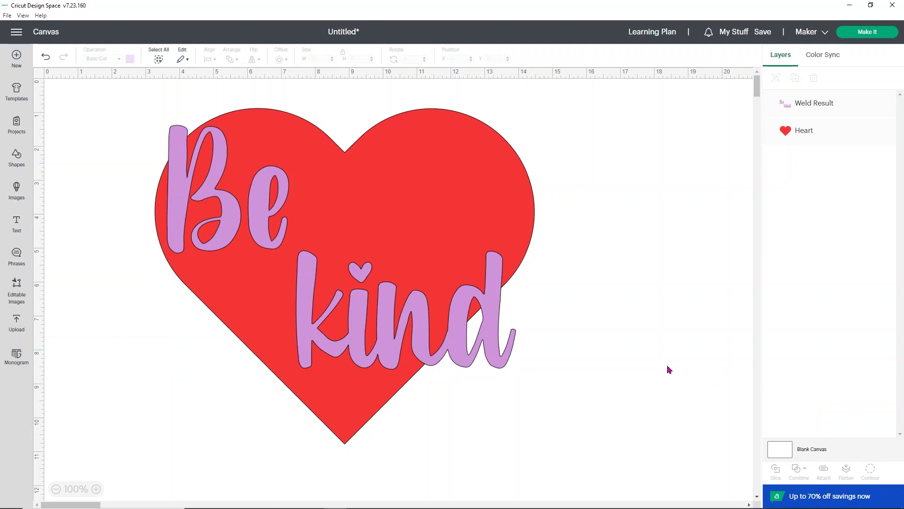
Add a thin offset with rounded corners around the welded Be kind text
{"action": "left_click", "coordinate": [494, 312]}
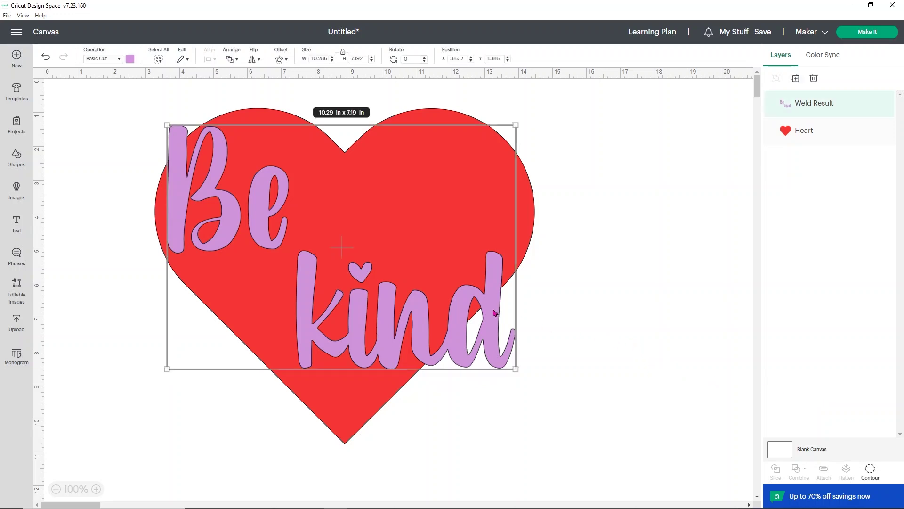
{"action": "left_click", "coordinate": [278, 60]}
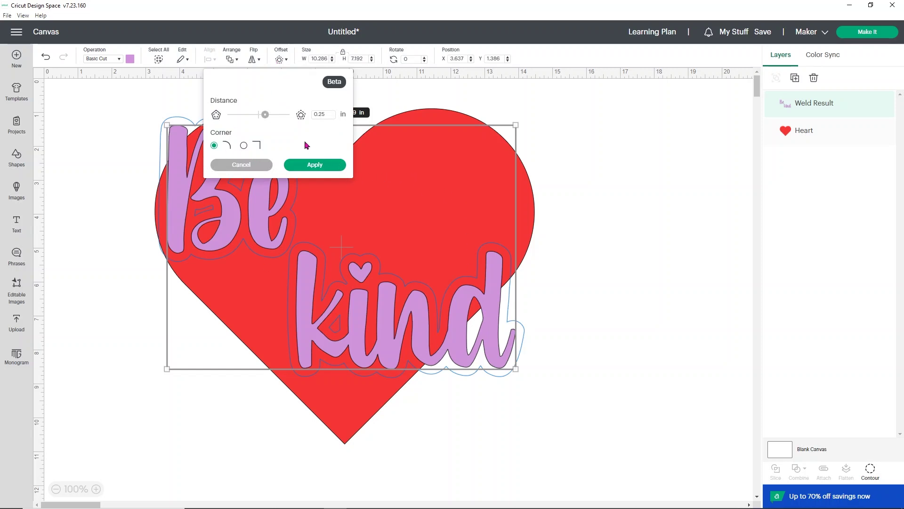
{"action": "left_click_drag", "start_coordinate": [265, 116], "coordinate": [263, 117]}
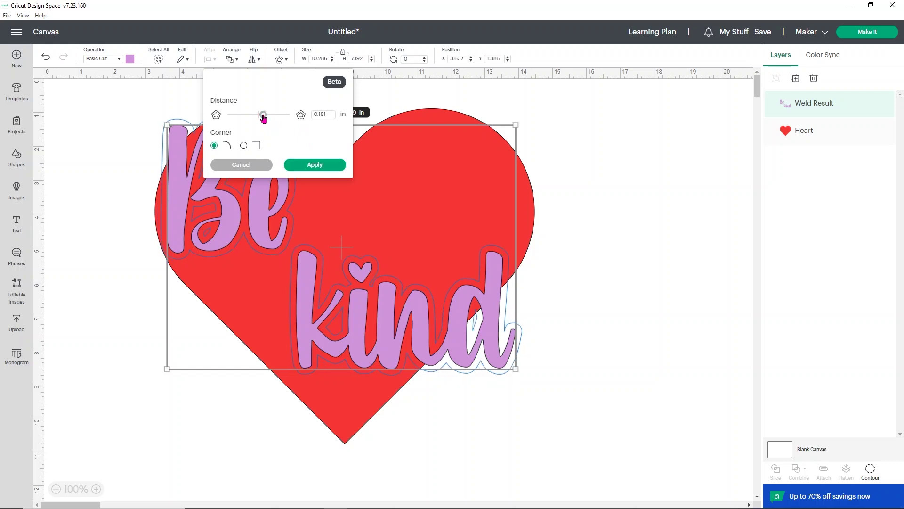
{"action": "left_click_drag", "start_coordinate": [264, 118], "coordinate": [262, 116]}
{"action": "left_click", "coordinate": [313, 164]}
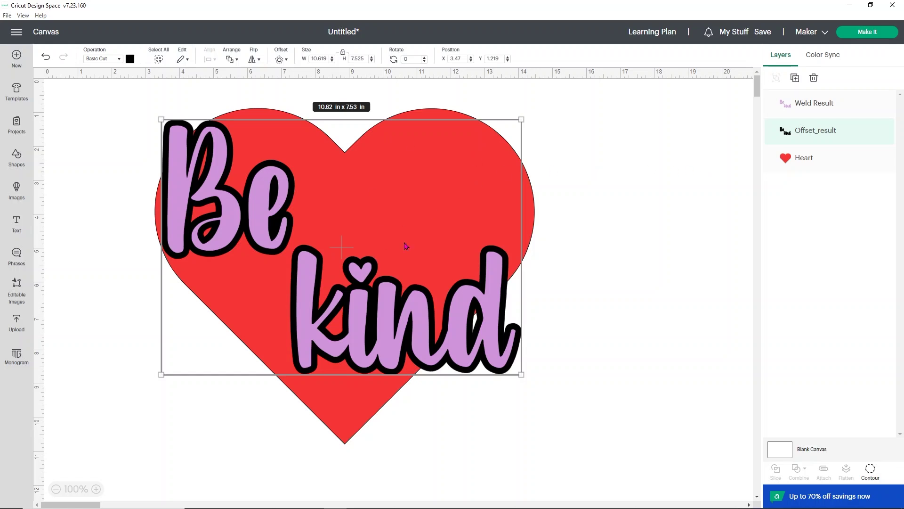
Select the heart together with the black offset and slice the two shapes
{"action": "left_click", "coordinate": [784, 166], "text": "shift"}
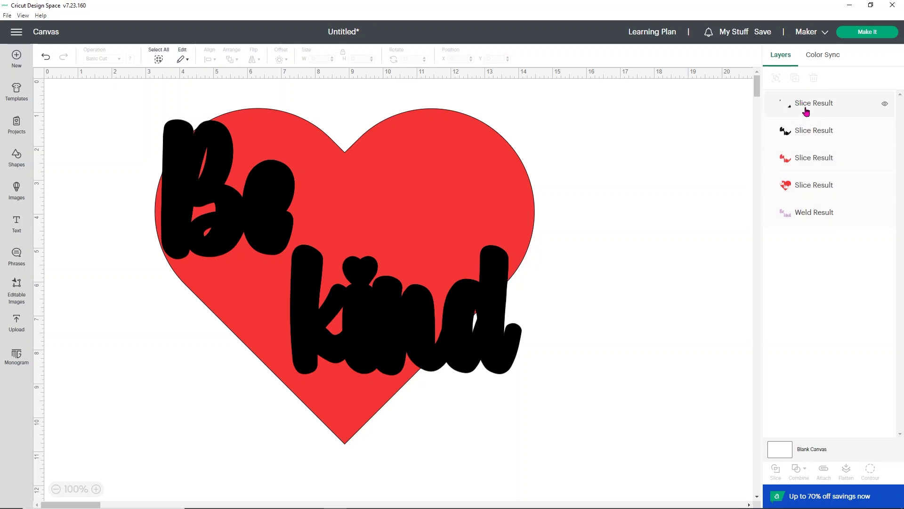
Delete the black offset slice pieces and the red text-shaped piece, keeping the cut-out heart and the welded text
{"action": "left_click", "coordinate": [806, 111]}
{"action": "key", "text": "Delete"}
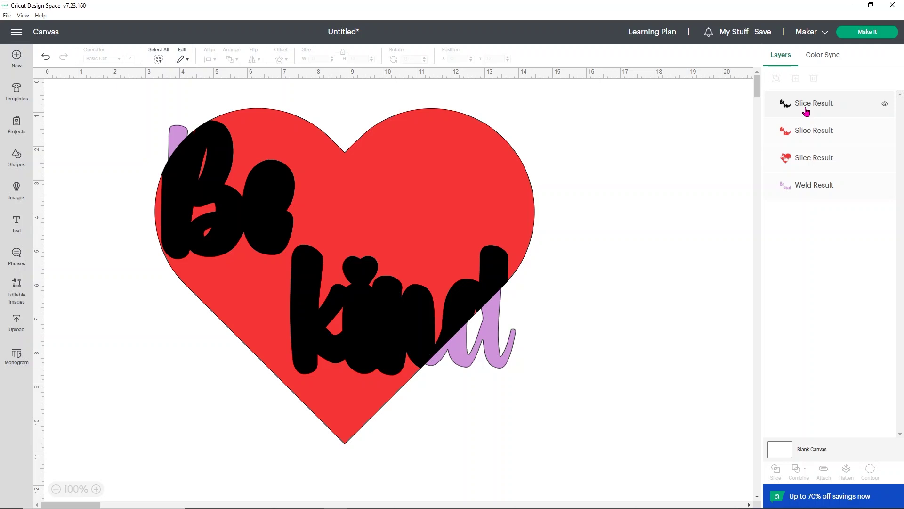
{"action": "left_click", "coordinate": [807, 111]}
{"action": "key", "text": "Delete"}
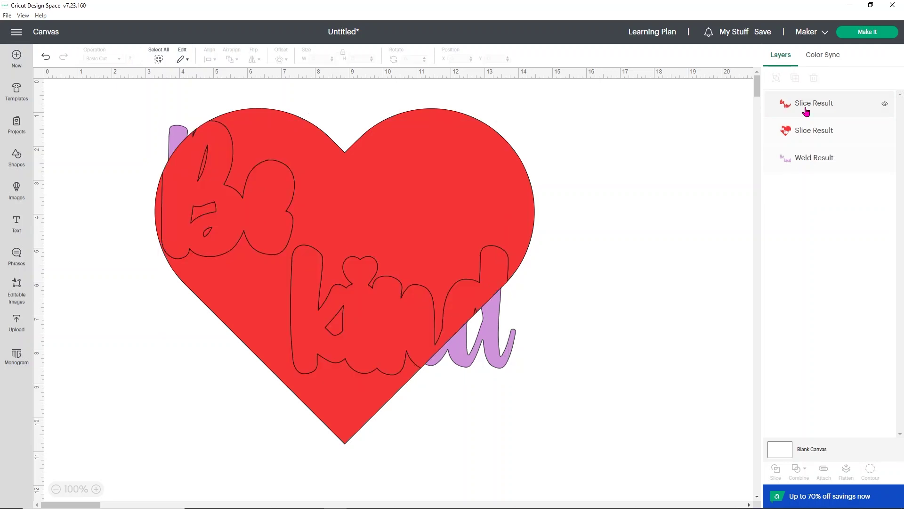
{"action": "left_click", "coordinate": [807, 111]}
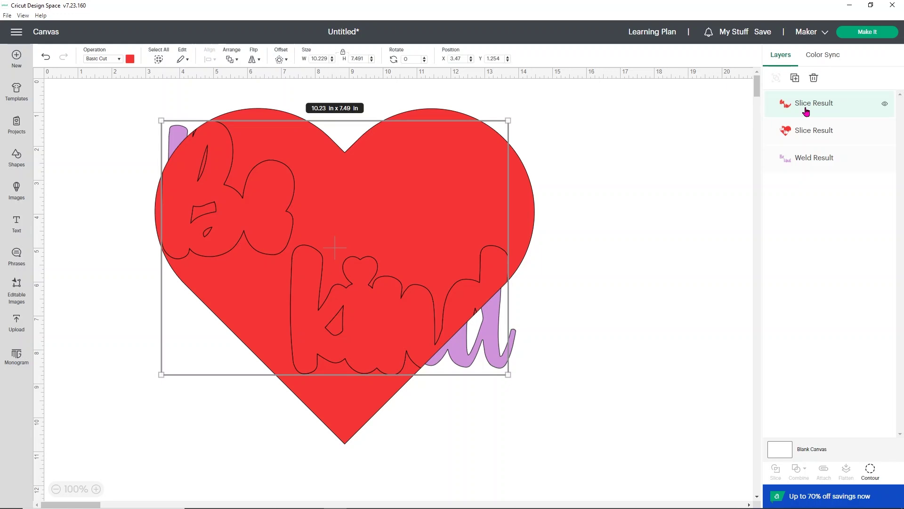
{"action": "key", "text": "Delete"}
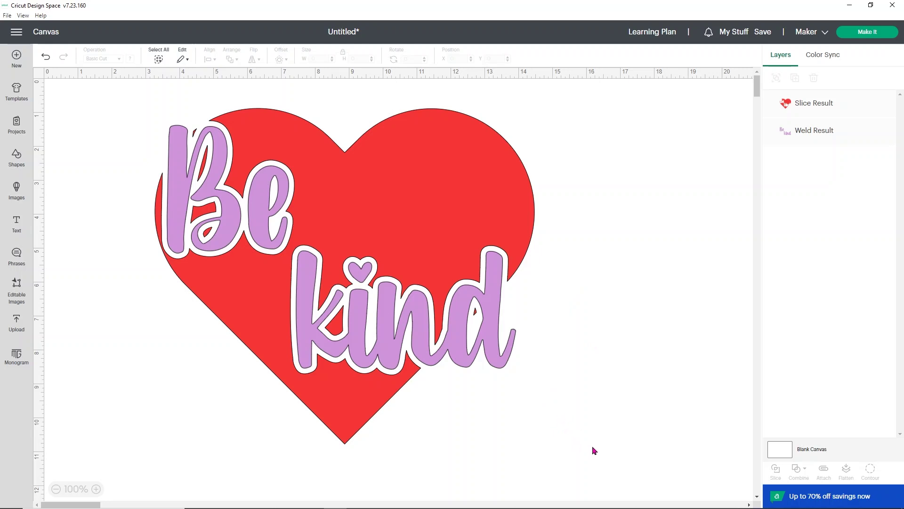
Scale the heart and text together to about 9.58 by 8.47 in and flip the whole design horizontally
{"action": "left_click_drag", "start_coordinate": [599, 462], "coordinate": [139, 99]}
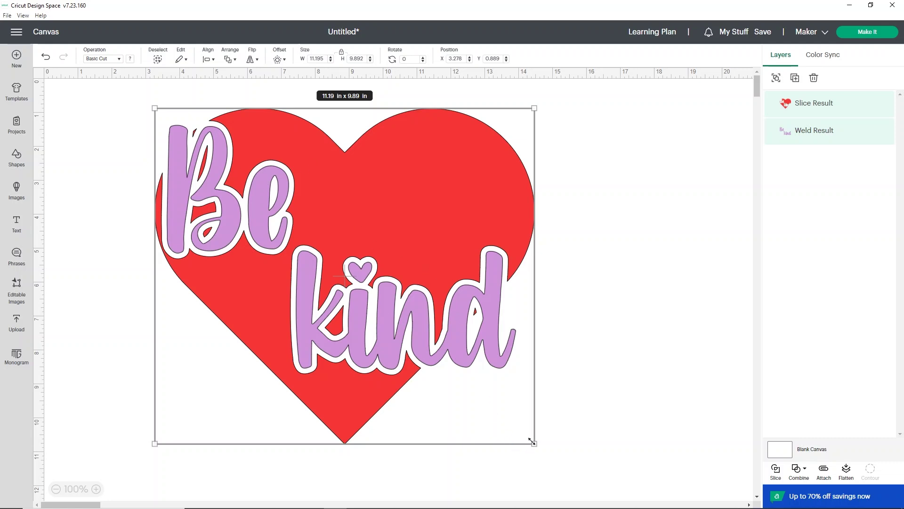
{"action": "left_click_drag", "start_coordinate": [532, 441], "coordinate": [477, 389]}
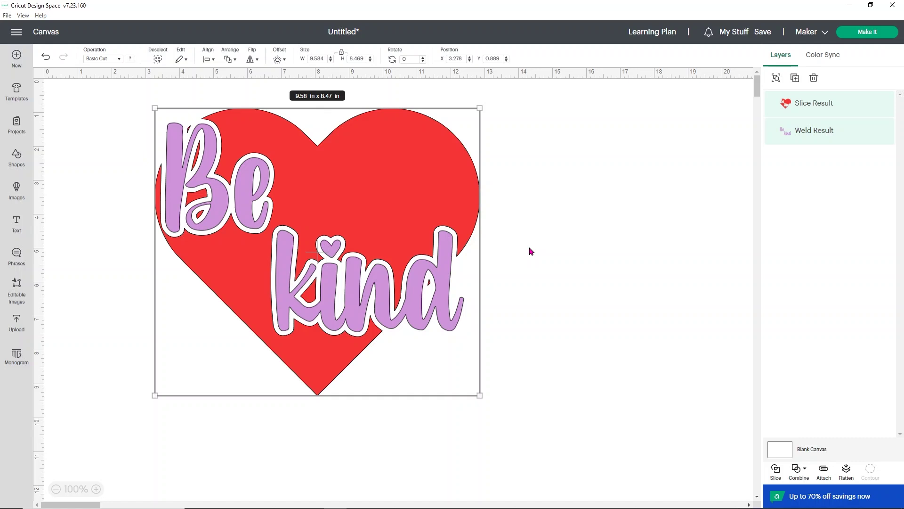
{"action": "left_click", "coordinate": [252, 59]}
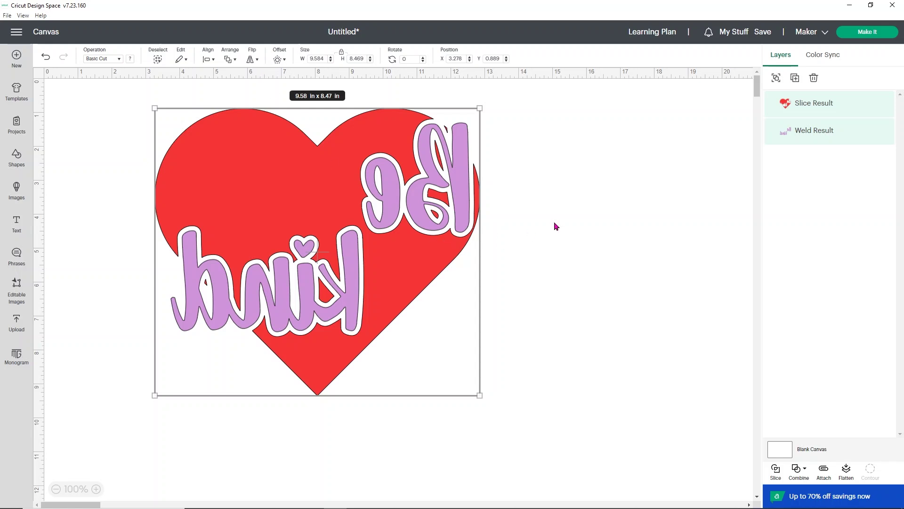
Save the project with the title Be kind heart without adding it to a collection
{"action": "left_click", "coordinate": [763, 33]}
{"action": "left_click", "coordinate": [714, 47]}
{"action": "left_click", "coordinate": [766, 37]}
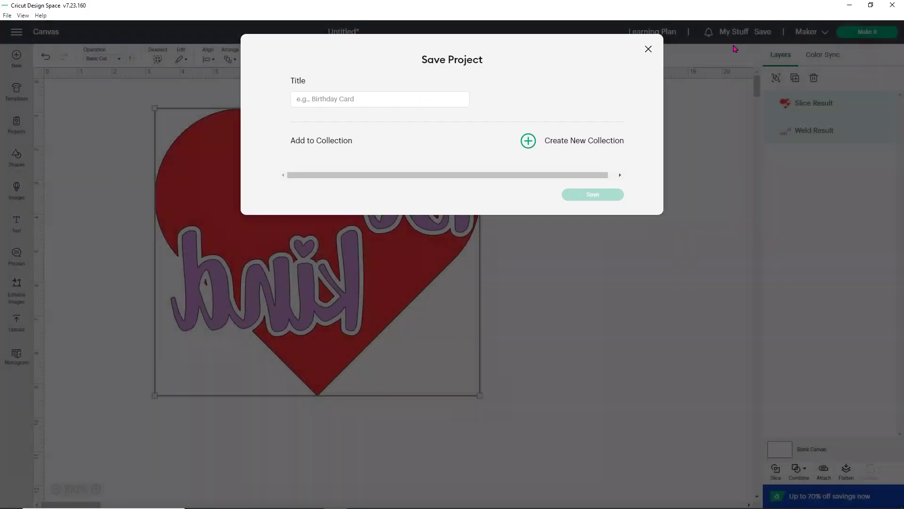
{"action": "left_click", "coordinate": [455, 96]}
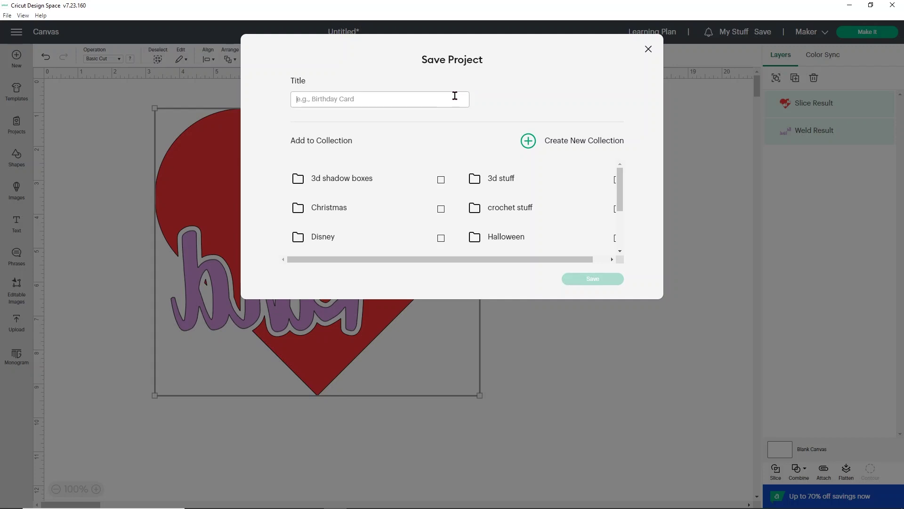
{"action": "type", "text": "Be kind heart"}
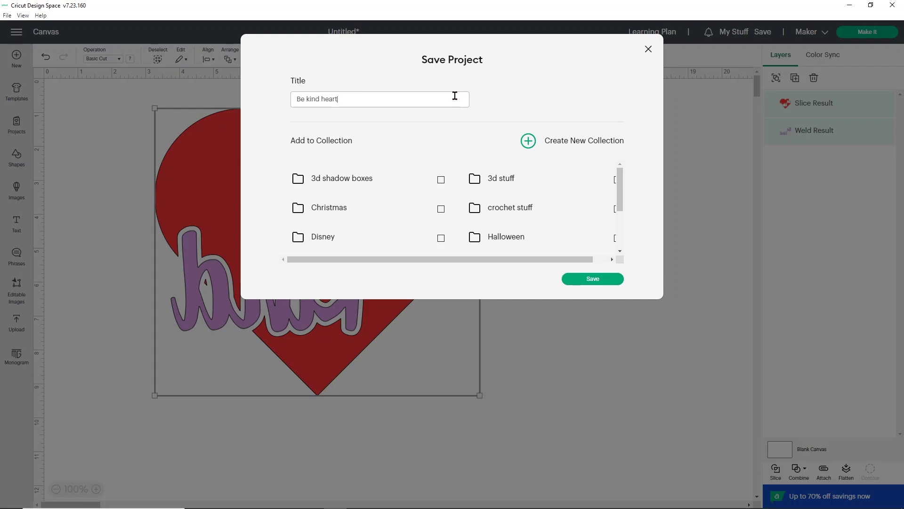
{"action": "scroll", "coordinate": [464, 180], "scroll_direction": "down", "scroll_amount": 3}
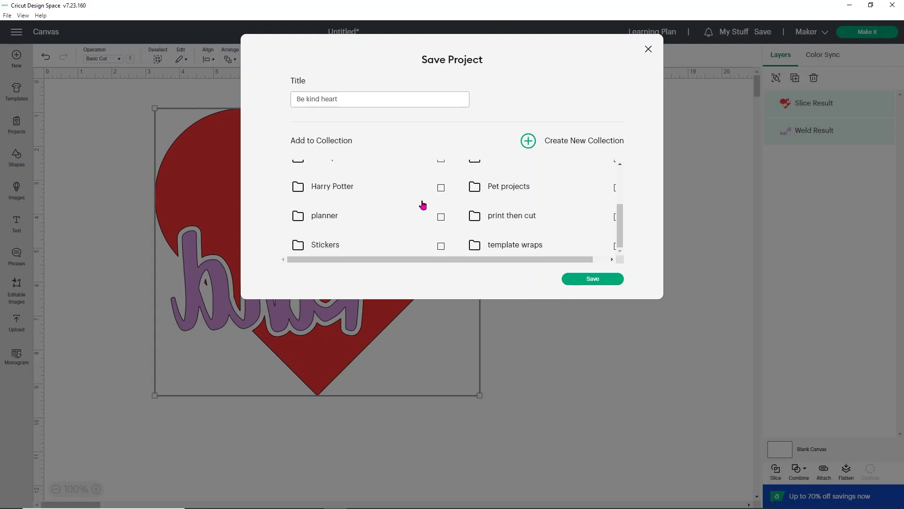
{"action": "scroll", "coordinate": [401, 205], "scroll_direction": "up", "scroll_amount": 3}
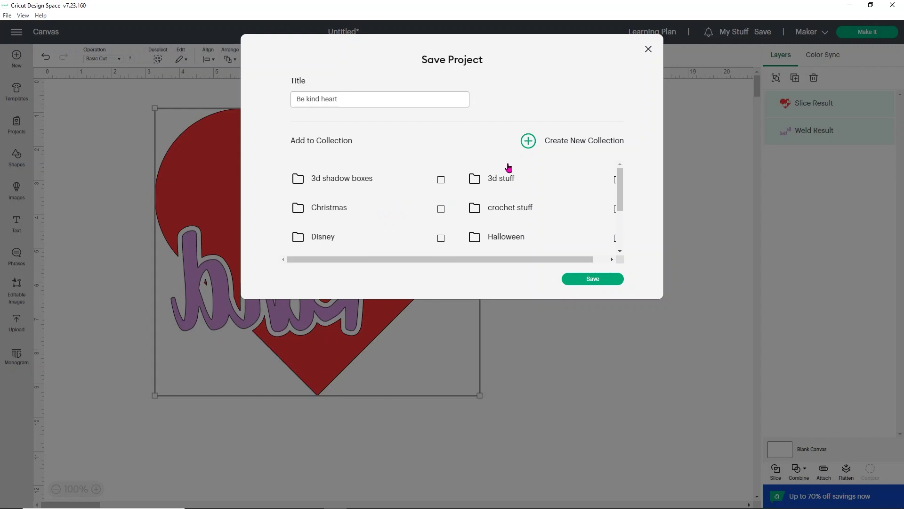
{"action": "left_click_drag", "start_coordinate": [561, 259], "coordinate": [592, 256]}
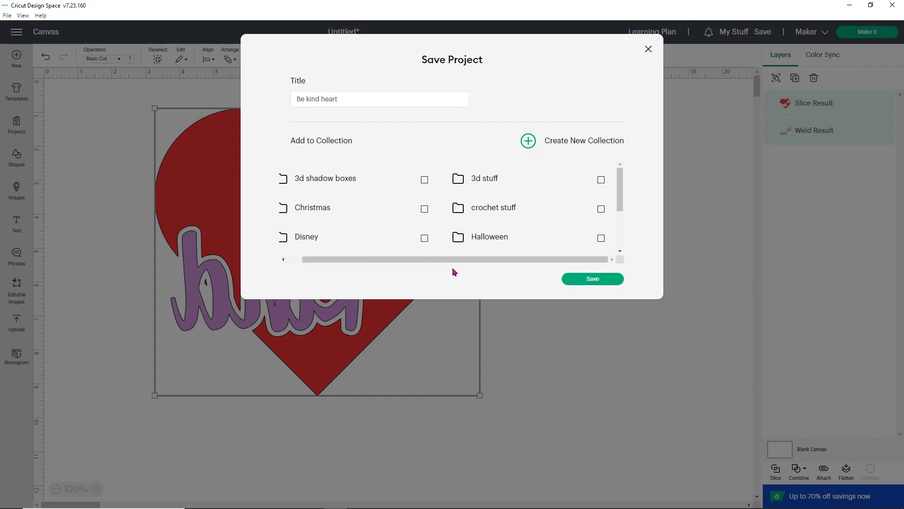
{"action": "left_click_drag", "start_coordinate": [450, 262], "coordinate": [380, 273]}
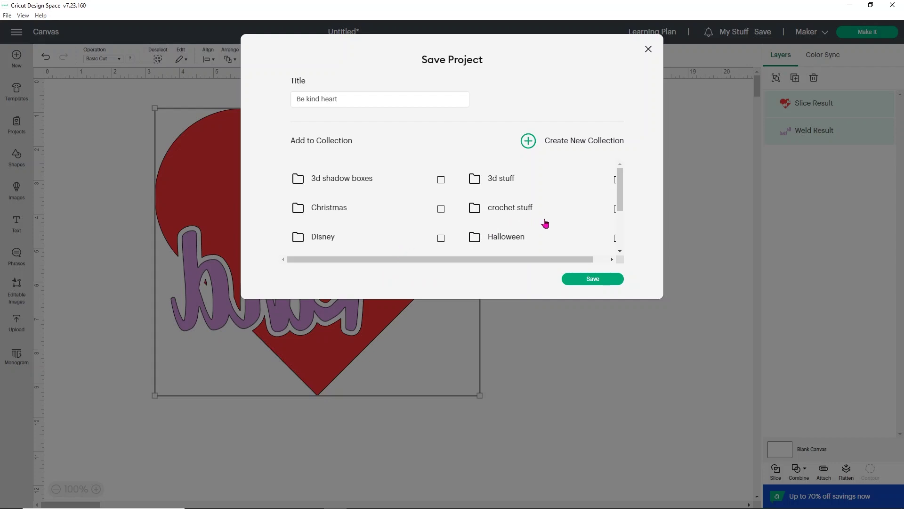
{"action": "left_click", "coordinate": [593, 280]}
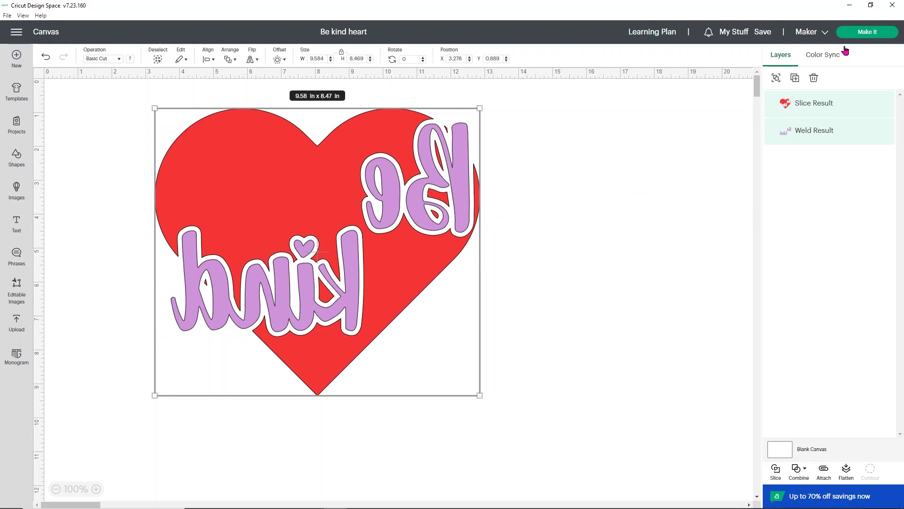
Open the cut preview and examine the layout of the red heart mat and the purple text mat
{"action": "left_click", "coordinate": [860, 40]}
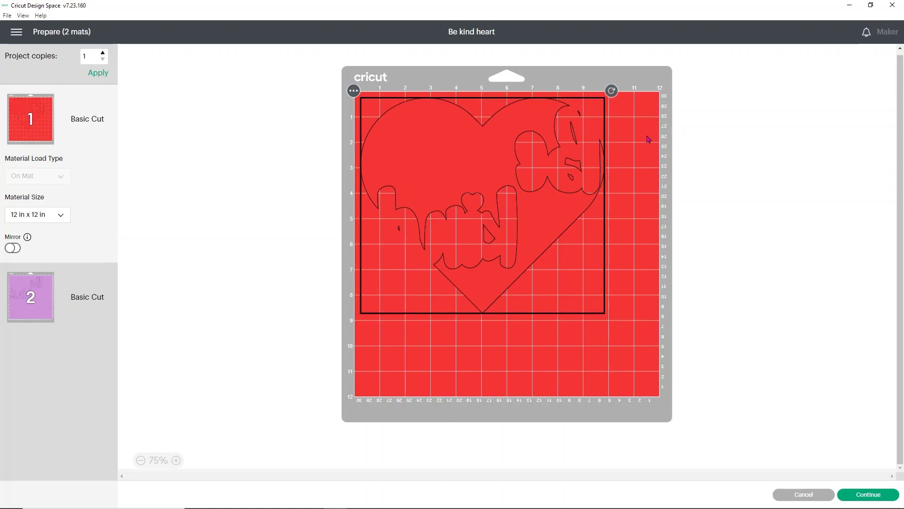
{"action": "left_click", "coordinate": [32, 299]}
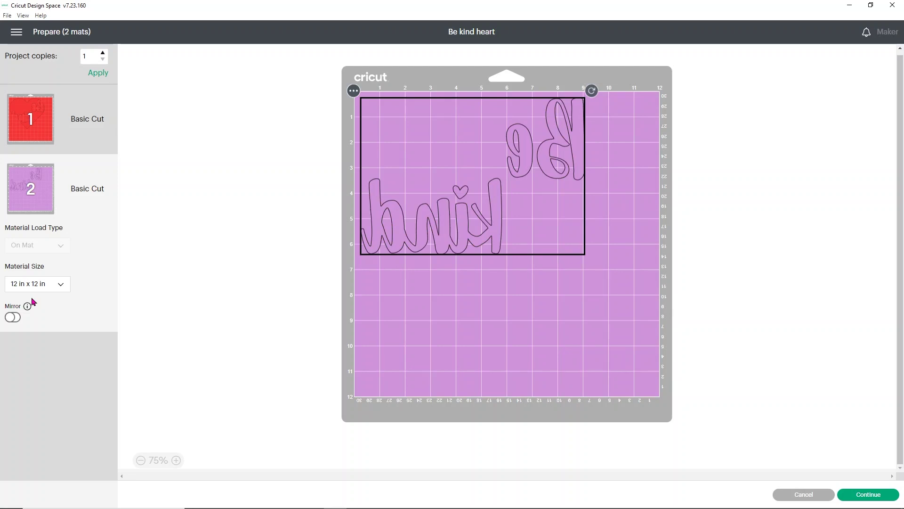
{"action": "left_click", "coordinate": [99, 139]}
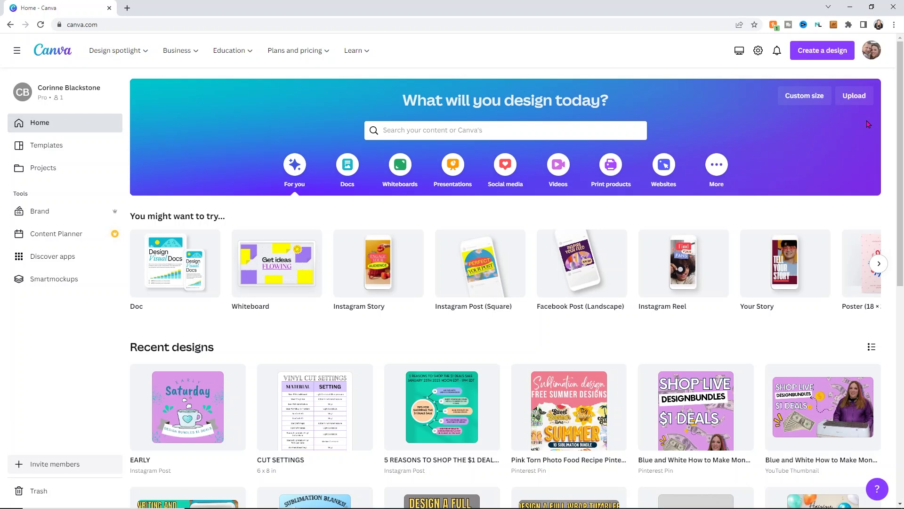
Switch to Canva and create a new blank design with the recent 8.5 × 11 in custom size
{"action": "left_click", "coordinate": [804, 98]}
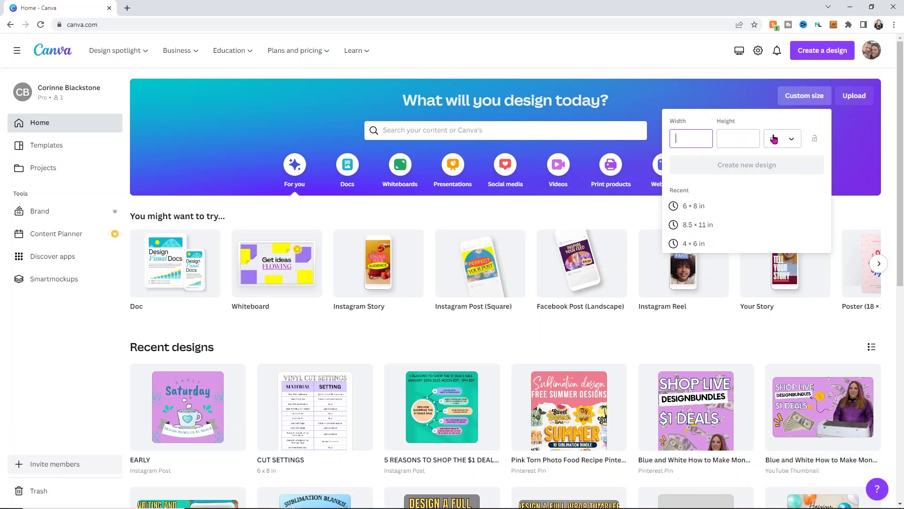
{"action": "left_click", "coordinate": [795, 139]}
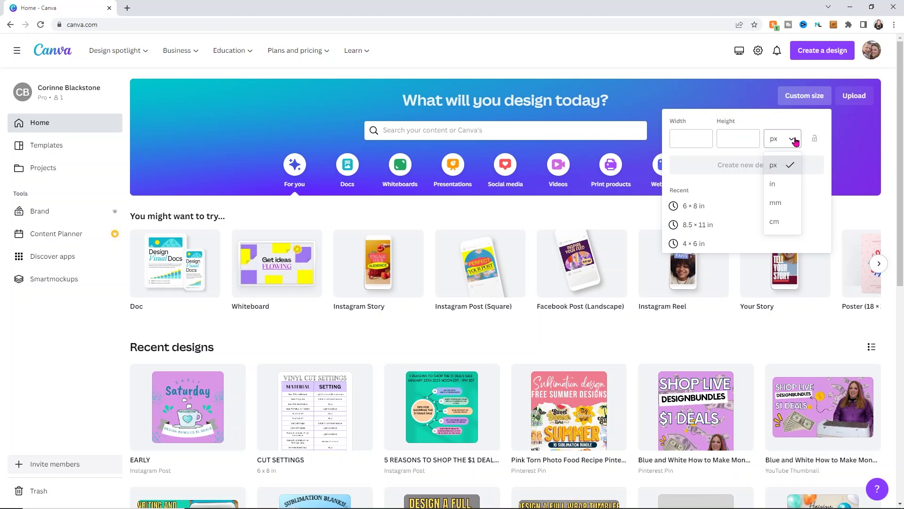
{"action": "left_click", "coordinate": [698, 225]}
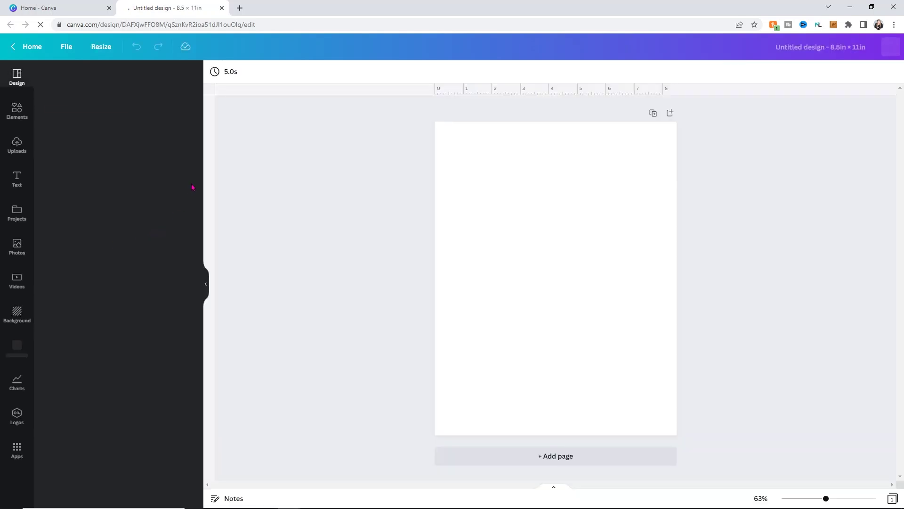
Search the design elements for leopard and show all matching graphics
{"action": "left_click", "coordinate": [23, 117]}
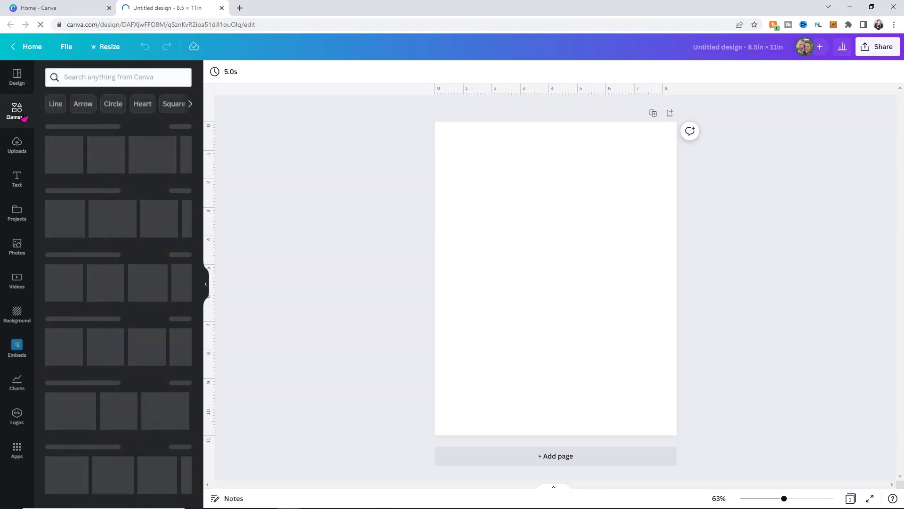
{"action": "left_click", "coordinate": [73, 78]}
{"action": "type", "text": "leopard"}
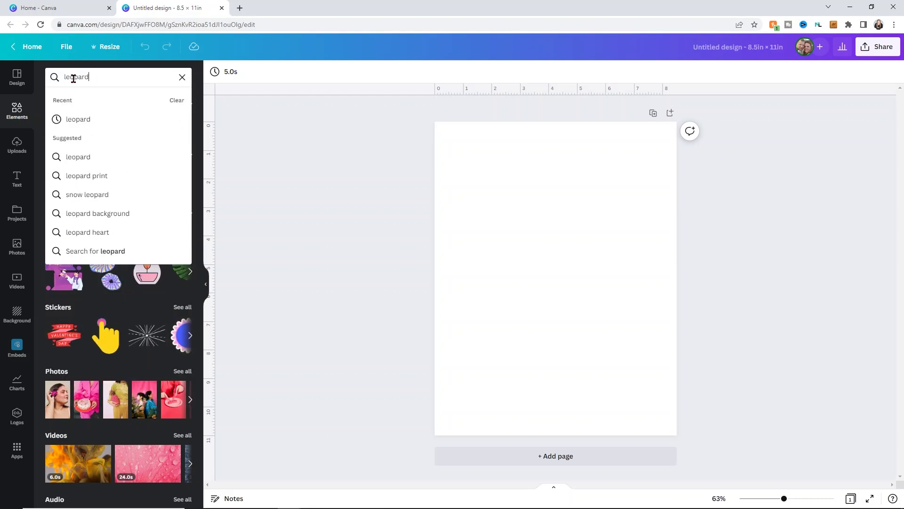
{"action": "key", "text": "Return"}
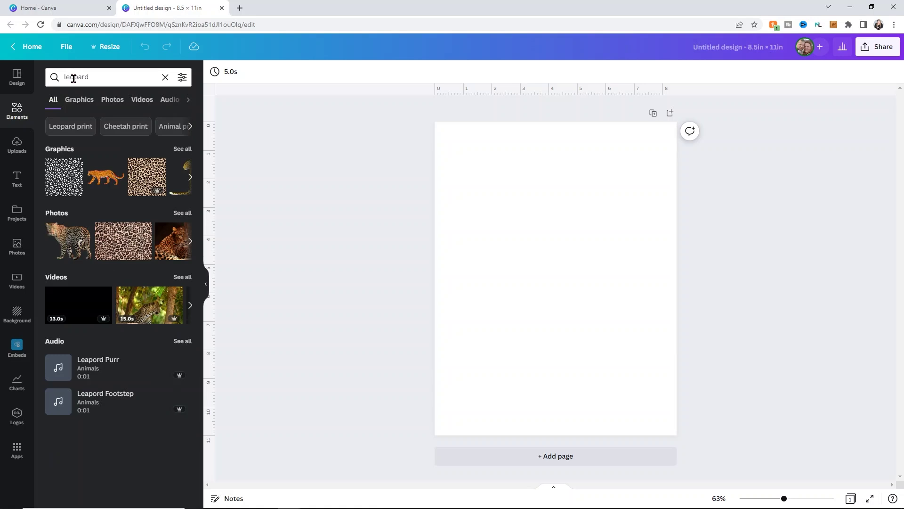
{"action": "left_click", "coordinate": [182, 150]}
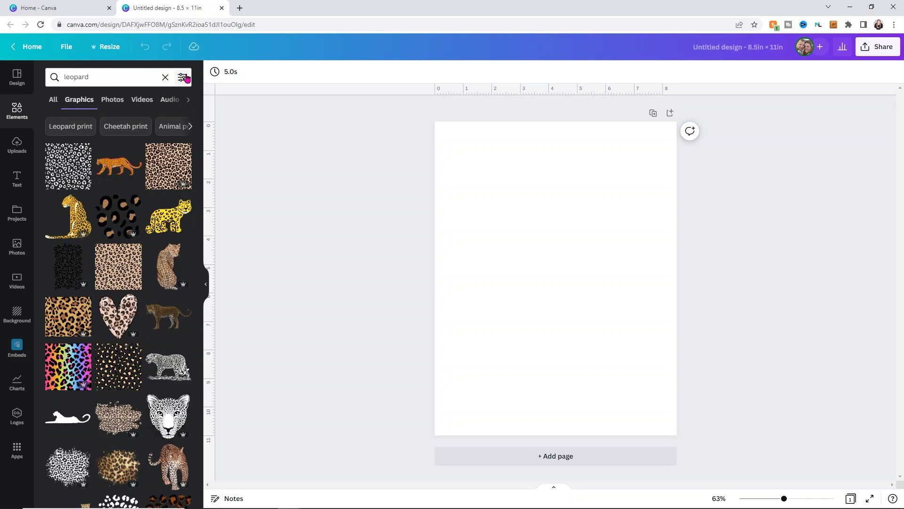
Filter the leopard graphics to free and static items only
{"action": "left_click", "coordinate": [182, 77]}
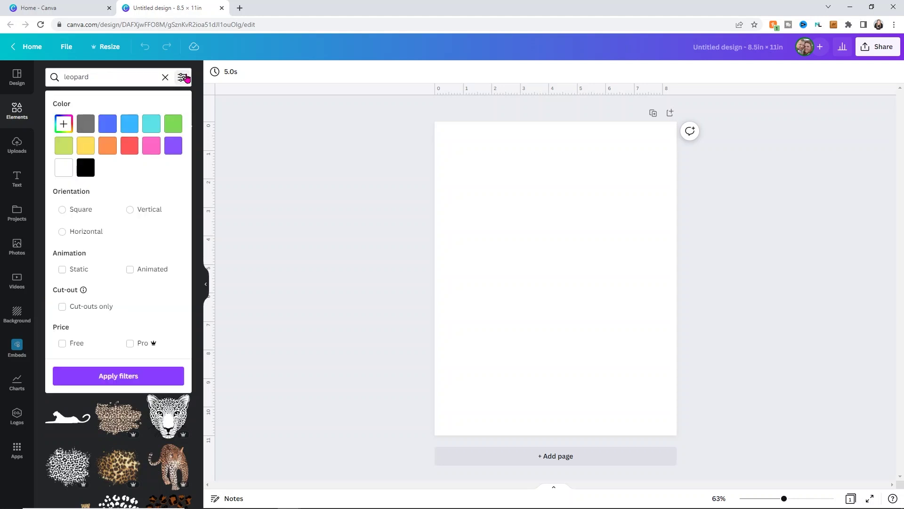
{"action": "left_click", "coordinate": [65, 342]}
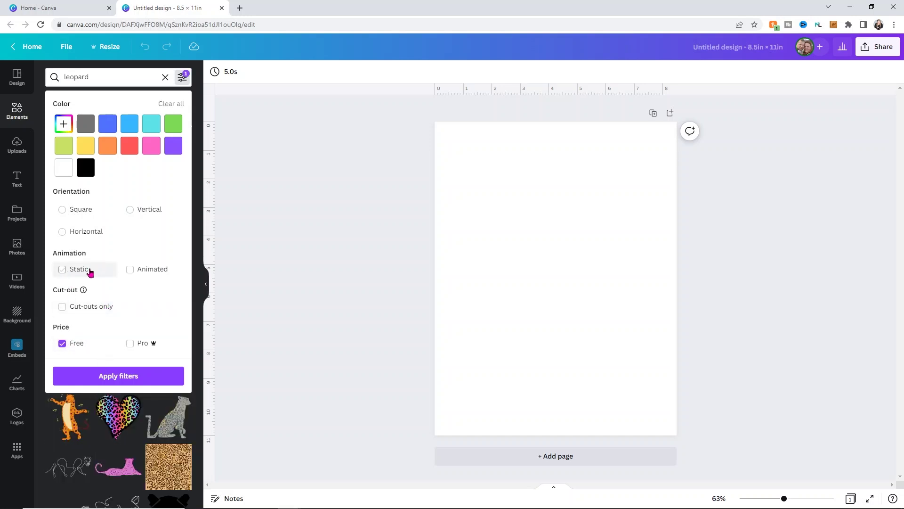
{"action": "left_click", "coordinate": [74, 274]}
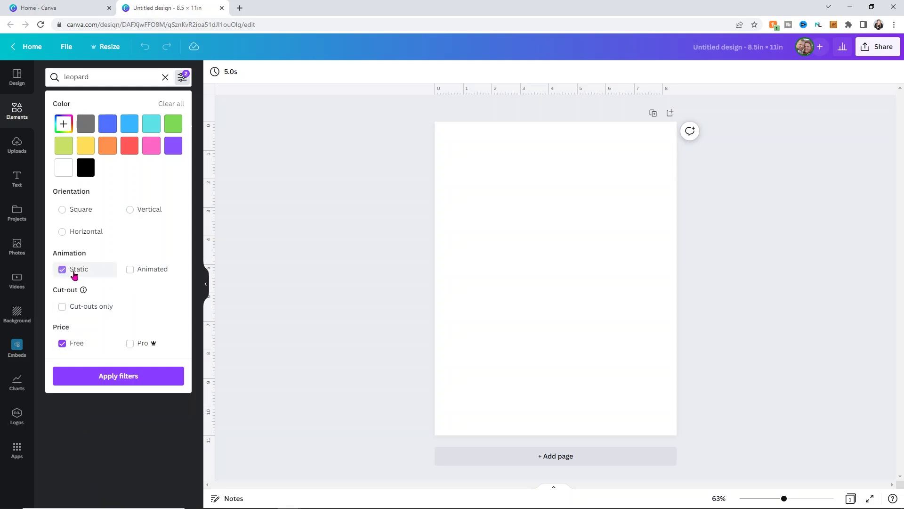
{"action": "left_click", "coordinate": [100, 377]}
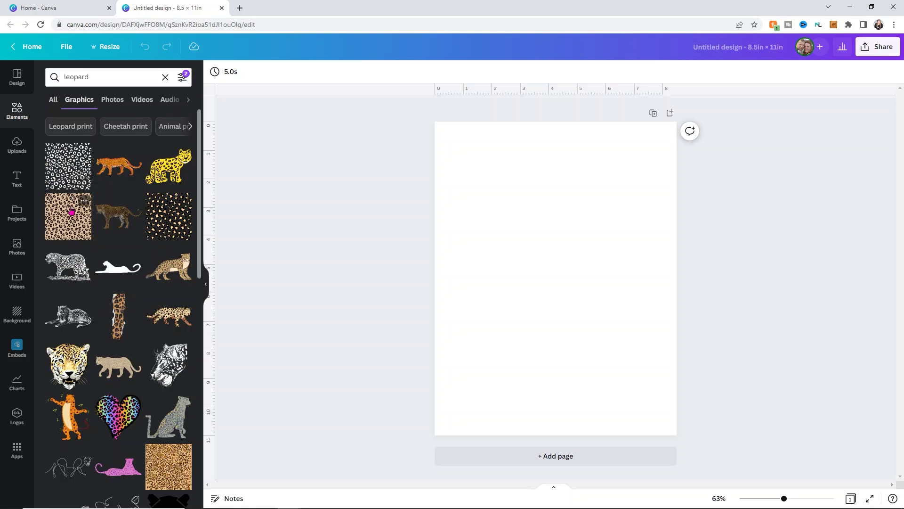
Add the black leopard-spot pattern to the page's upper-left corner and enlarge it to about 4 in square
{"action": "left_click", "coordinate": [70, 172]}
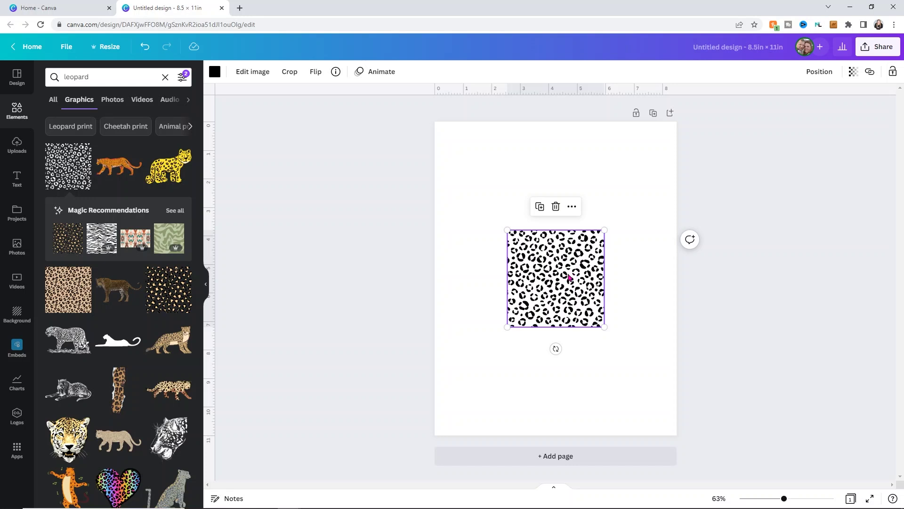
{"action": "left_click_drag", "start_coordinate": [569, 277], "coordinate": [498, 165]}
{"action": "left_click_drag", "start_coordinate": [533, 217], "coordinate": [551, 242]}
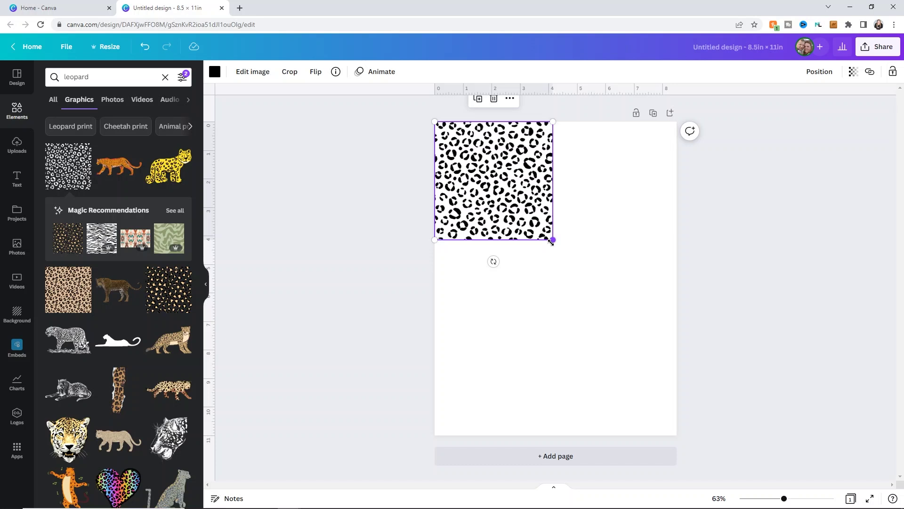
Browse the remaining free leopard graphics for other usable patterns
{"action": "scroll", "coordinate": [130, 288], "scroll_direction": "down", "scroll_amount": 3}
{"action": "scroll", "coordinate": [129, 288], "scroll_direction": "down", "scroll_amount": 6}
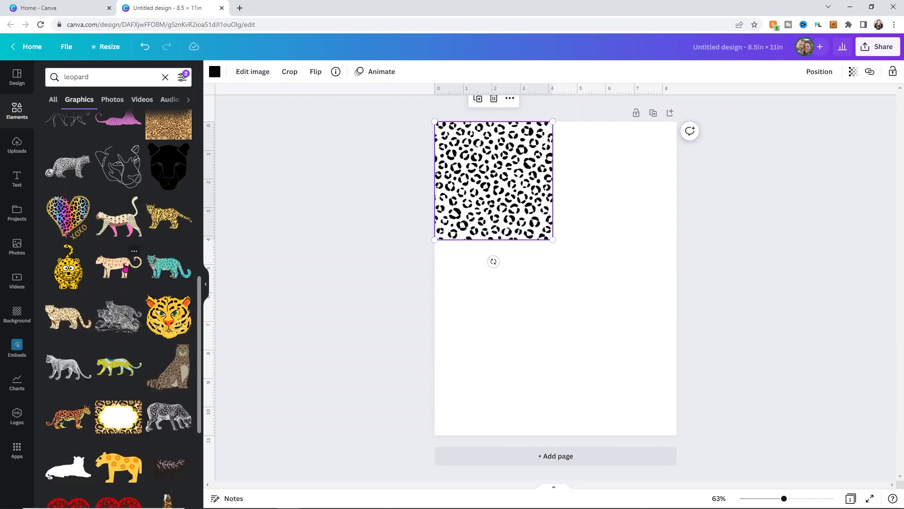
{"action": "scroll", "coordinate": [124, 267], "scroll_direction": "down", "scroll_amount": 3}
{"action": "scroll", "coordinate": [125, 268], "scroll_direction": "down", "scroll_amount": 3}
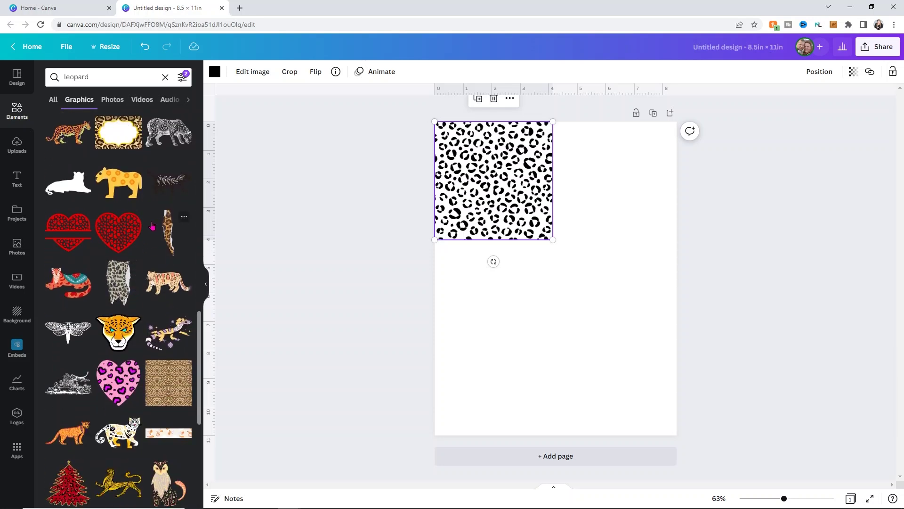
{"action": "scroll", "coordinate": [158, 218], "scroll_direction": "down", "scroll_amount": 2}
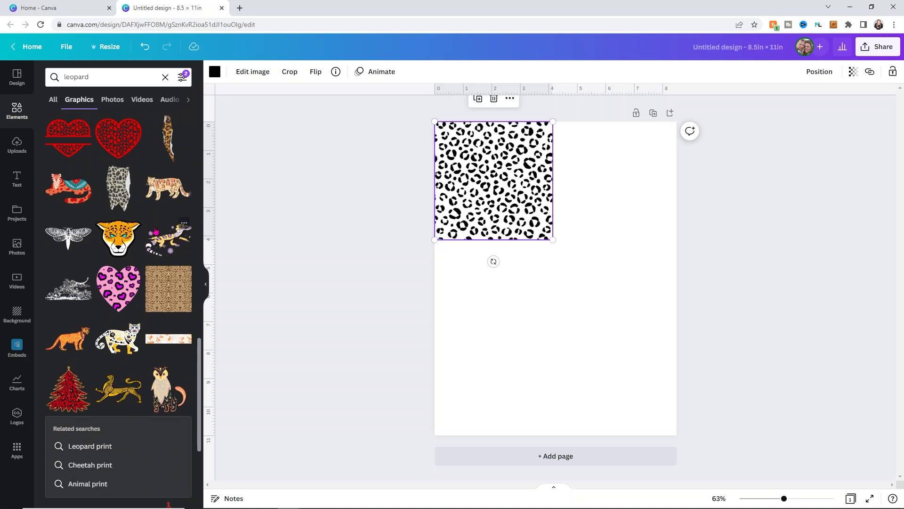
{"action": "scroll", "coordinate": [156, 231], "scroll_direction": "down", "scroll_amount": 2}
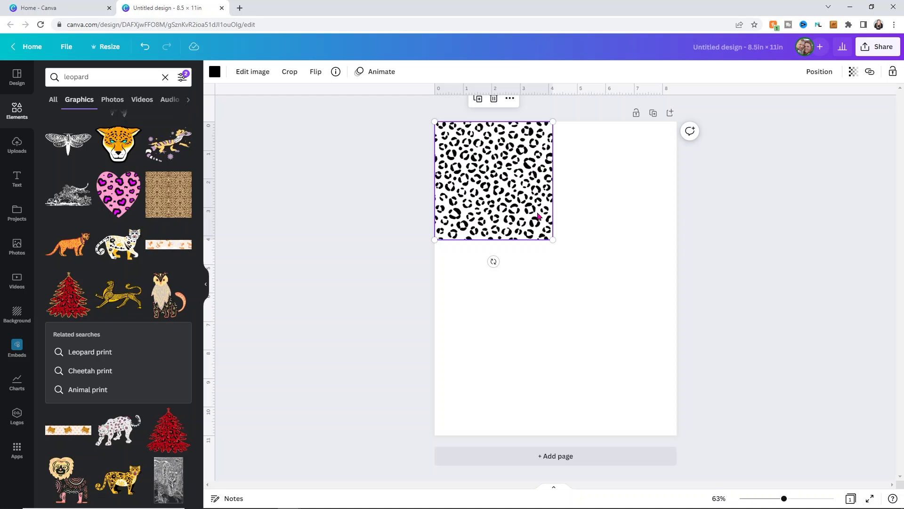
Shrink the leopard pattern to about 4 in square, duplicate it, and align the copy flush against the original's right edge
{"action": "left_click_drag", "start_coordinate": [551, 239], "coordinate": [548, 235]}
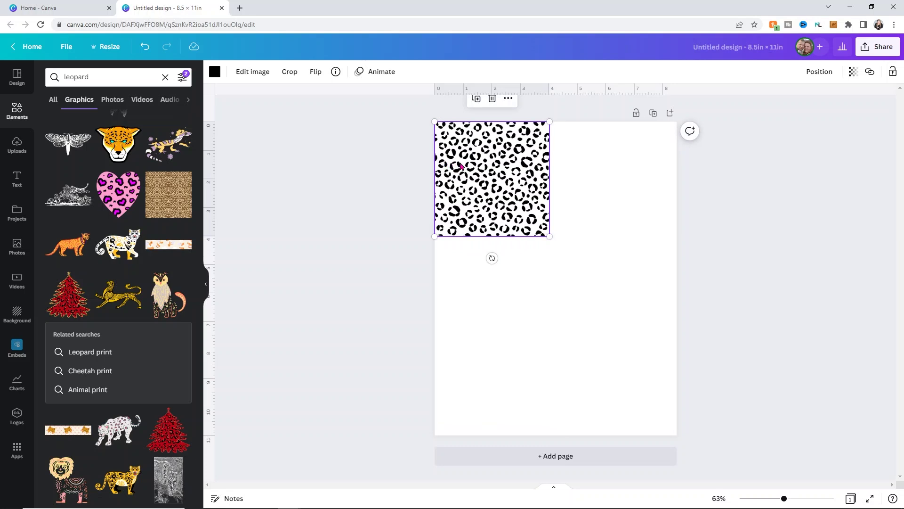
{"action": "key", "text": "ctrl+d"}
{"action": "left_click_drag", "start_coordinate": [490, 171], "coordinate": [597, 163]}
{"action": "left_click", "coordinate": [521, 270]}
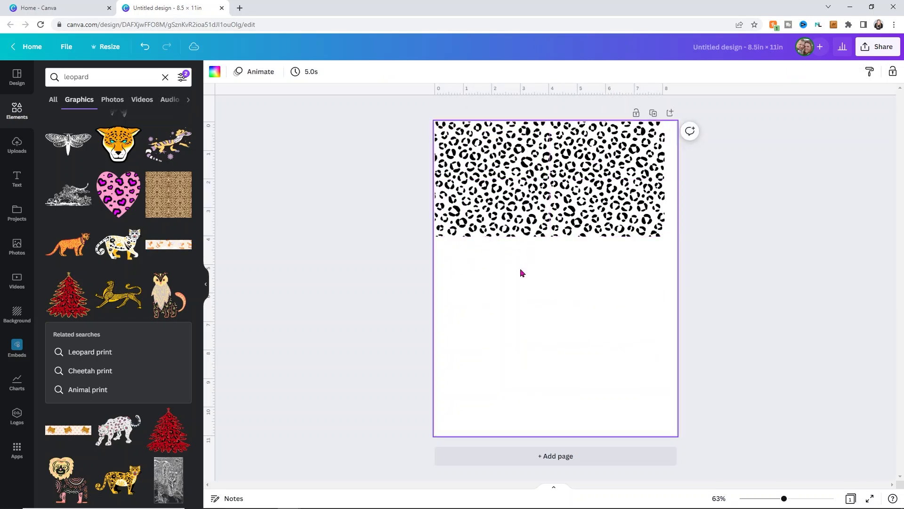
{"action": "left_click", "coordinate": [592, 182]}
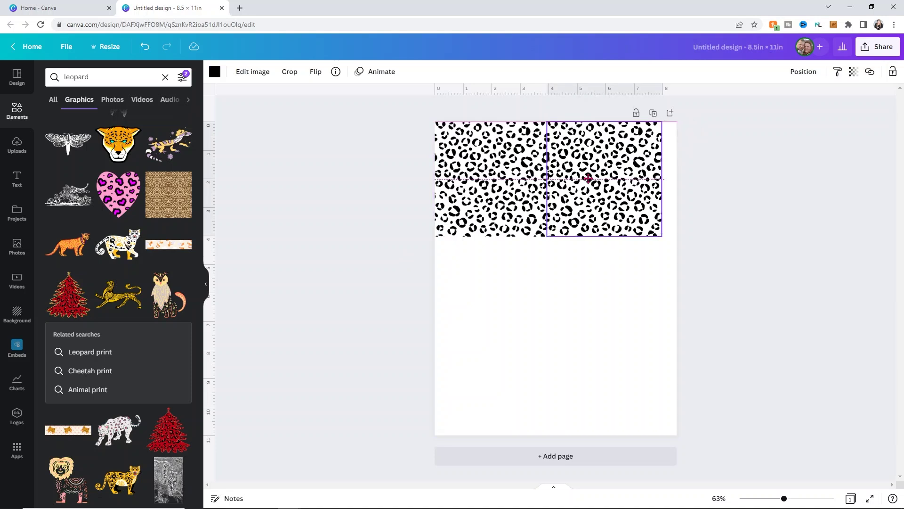
{"action": "left_click", "coordinate": [449, 238]}
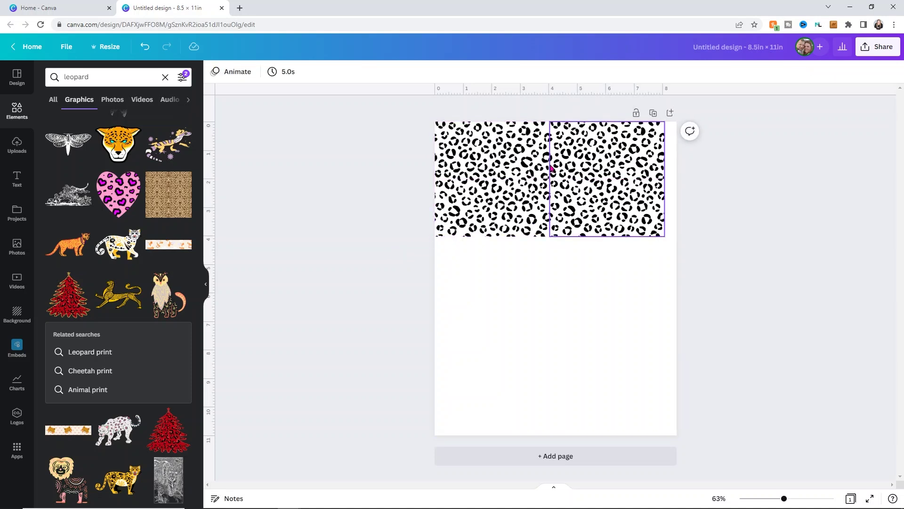
{"action": "scroll", "coordinate": [556, 200], "scroll_direction": "up", "scroll_amount": 5, "text": "ctrl"}
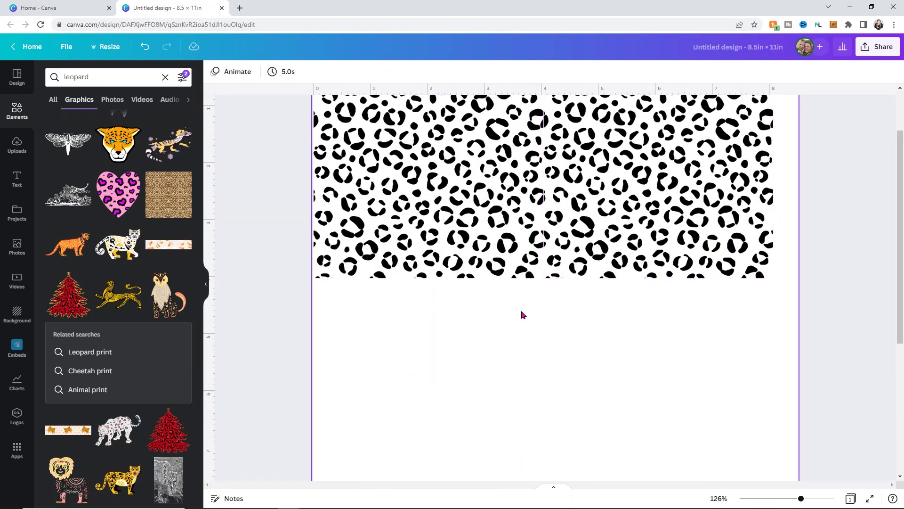
{"action": "left_click", "coordinate": [524, 304]}
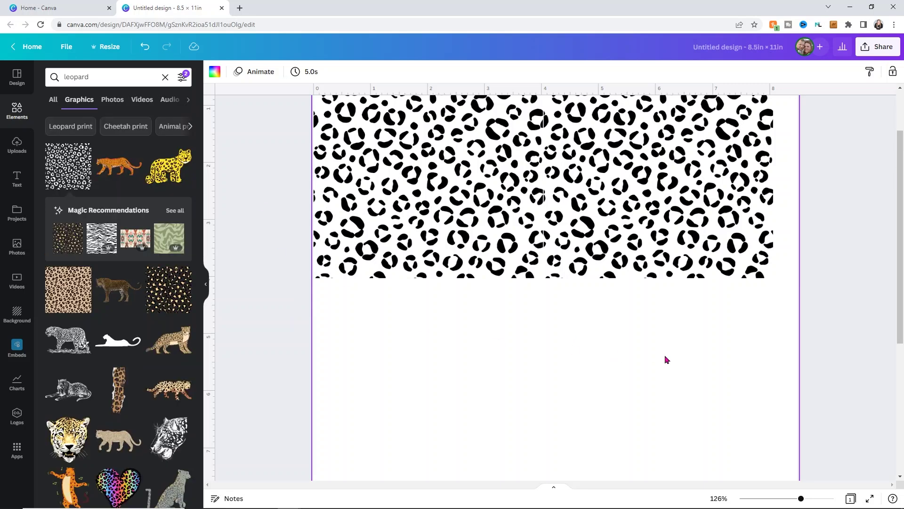
Duplicate both leopard pattern squares together and place the copies directly beneath them as a second row
{"action": "scroll", "coordinate": [673, 349], "scroll_direction": "up", "scroll_amount": 3}
{"action": "left_click_drag", "start_coordinate": [756, 398], "coordinate": [404, 210]}
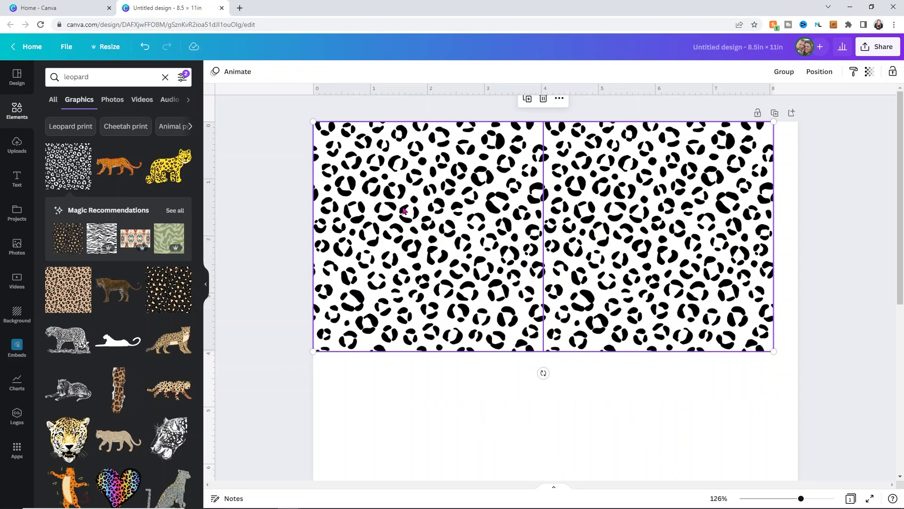
{"action": "key", "text": "ctrl+d"}
{"action": "left_click_drag", "start_coordinate": [489, 240], "coordinate": [472, 397]}
{"action": "scroll", "coordinate": [473, 395], "scroll_direction": "down", "scroll_amount": 3}
{"action": "left_click_drag", "start_coordinate": [538, 281], "coordinate": [544, 340]}
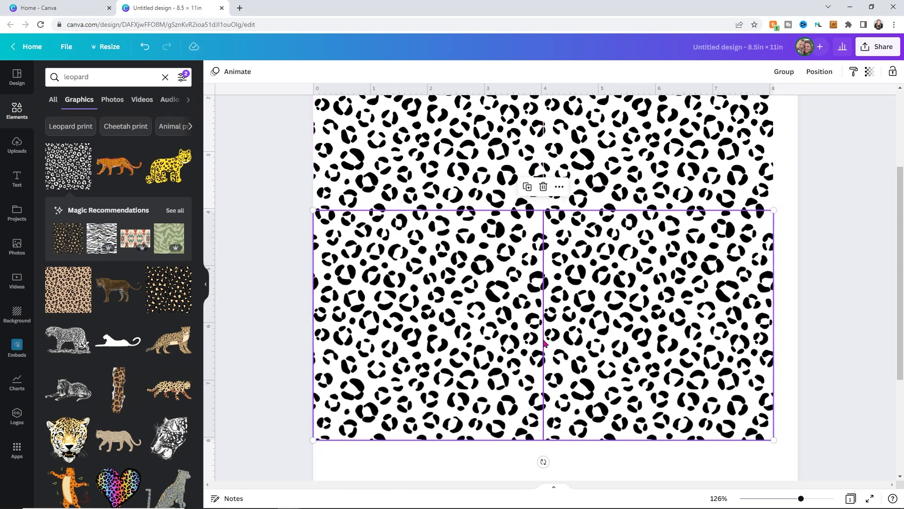
Duplicate the two-square row again and align it below the second row to cover the bottom of the page
{"action": "scroll", "coordinate": [545, 339], "scroll_direction": "down", "scroll_amount": 2}
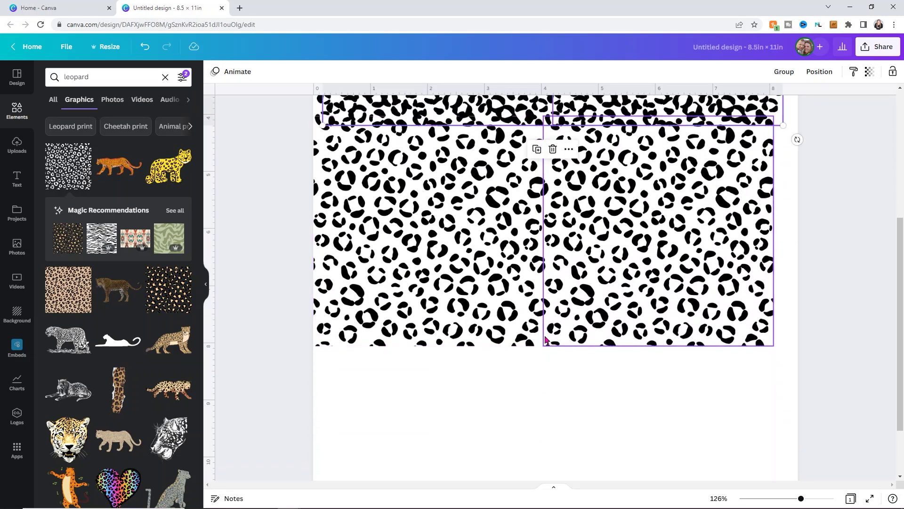
{"action": "left_click_drag", "start_coordinate": [702, 109], "coordinate": [695, 400]}
{"action": "scroll", "coordinate": [695, 400], "scroll_direction": "down", "scroll_amount": 2}
{"action": "left_click_drag", "start_coordinate": [653, 306], "coordinate": [656, 390]}
{"action": "left_click", "coordinate": [831, 280]}
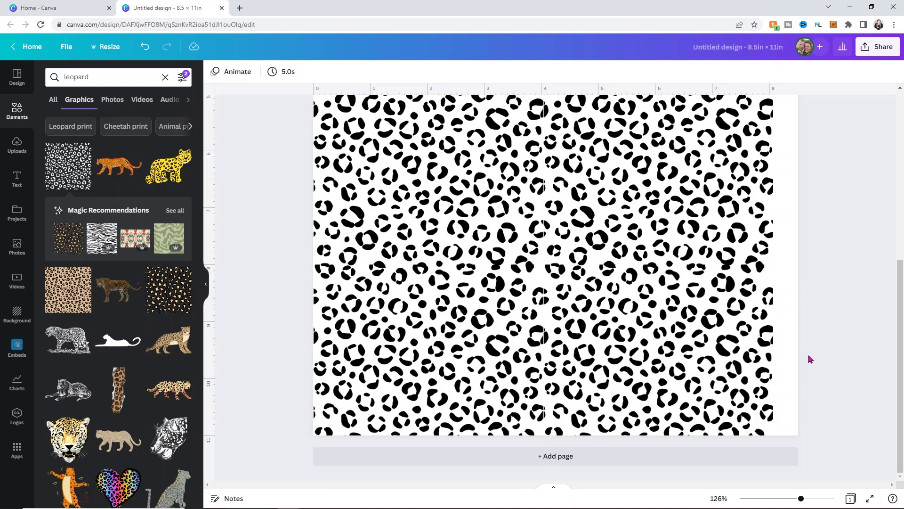
Try to tighten the vertical seam by nudging the lower-right pattern square slightly left, and return it to its position
{"action": "left_click", "coordinate": [692, 402]}
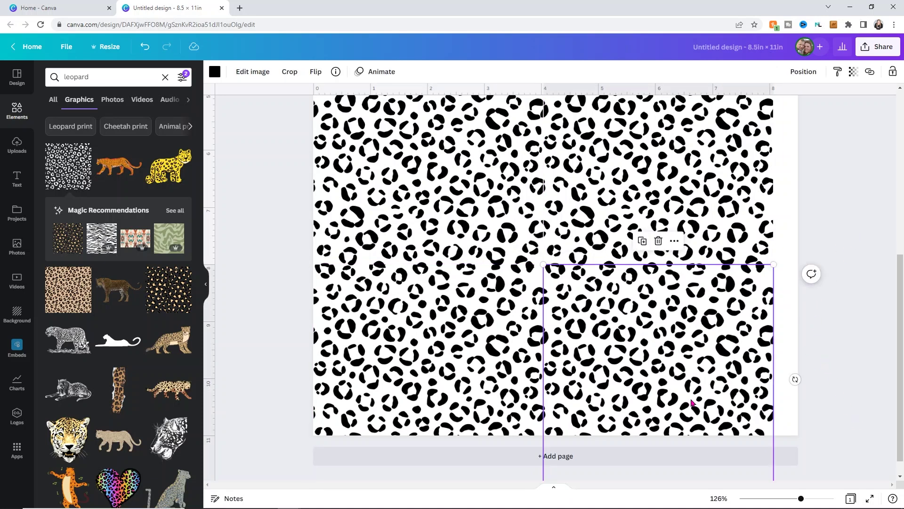
{"action": "key", "text": "Left"}
{"action": "key", "text": "Left"}
{"action": "key", "text": "Left"}
{"action": "key", "text": "Left"}
{"action": "key", "text": "Left"}
{"action": "key", "text": "Left"}
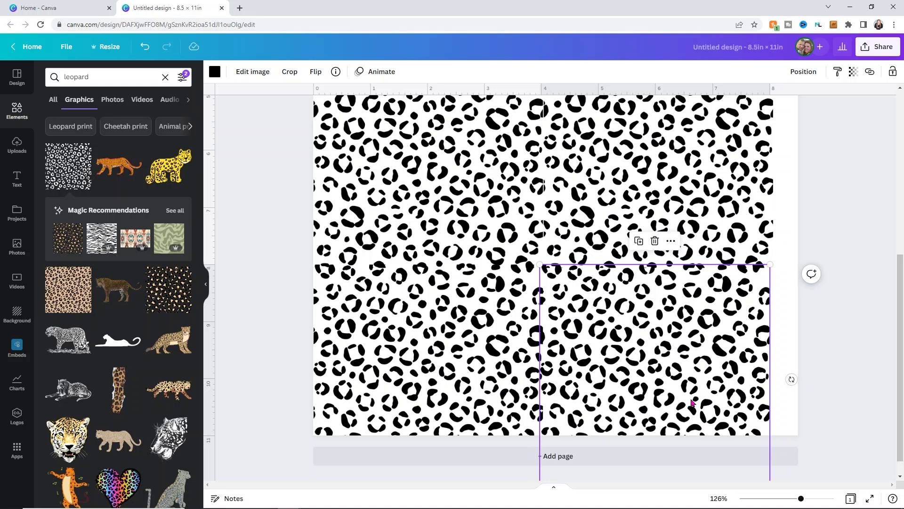
{"action": "key", "text": "Right"}
{"action": "key", "text": "Right"}
{"action": "key", "text": "Right"}
{"action": "key", "text": "Right"}
{"action": "key", "text": "Right"}
{"action": "key", "text": "Right"}
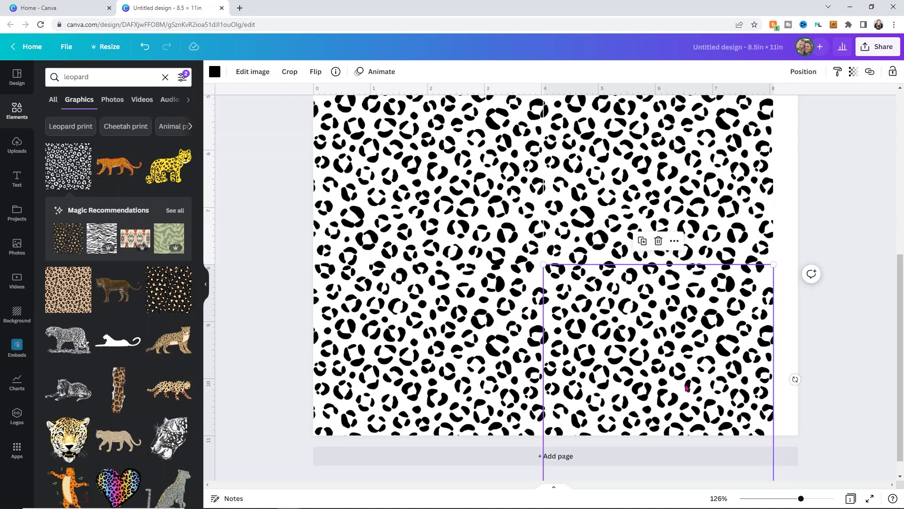
{"action": "left_click_drag", "start_coordinate": [686, 339], "coordinate": [687, 335]}
{"action": "left_click", "coordinate": [817, 302]}
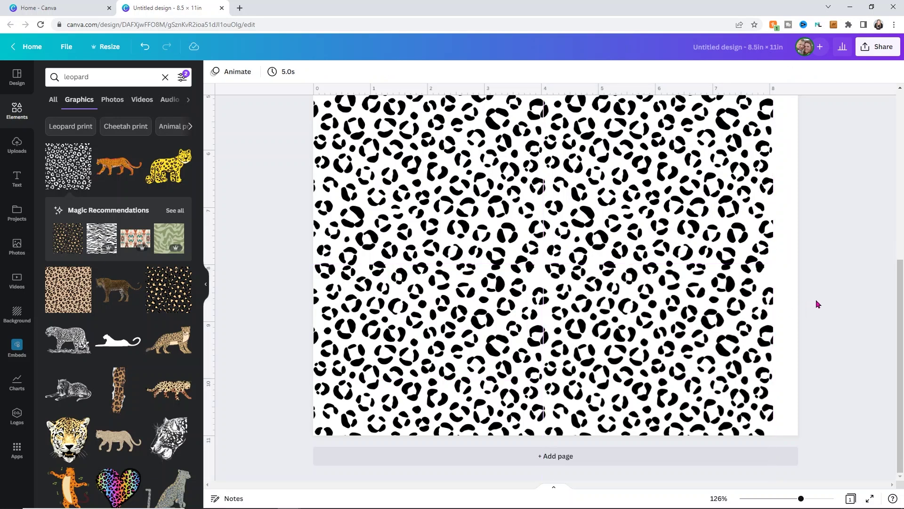
Select all the leopard pattern squares, centre them horizontally on the page, and check the full page's coverage
{"action": "left_click_drag", "start_coordinate": [847, 411], "coordinate": [321, 139]}
{"action": "left_click_drag", "start_coordinate": [375, 137], "coordinate": [385, 136]}
{"action": "left_click", "coordinate": [834, 184]}
{"action": "scroll", "coordinate": [833, 184], "scroll_direction": "down", "scroll_amount": 3}
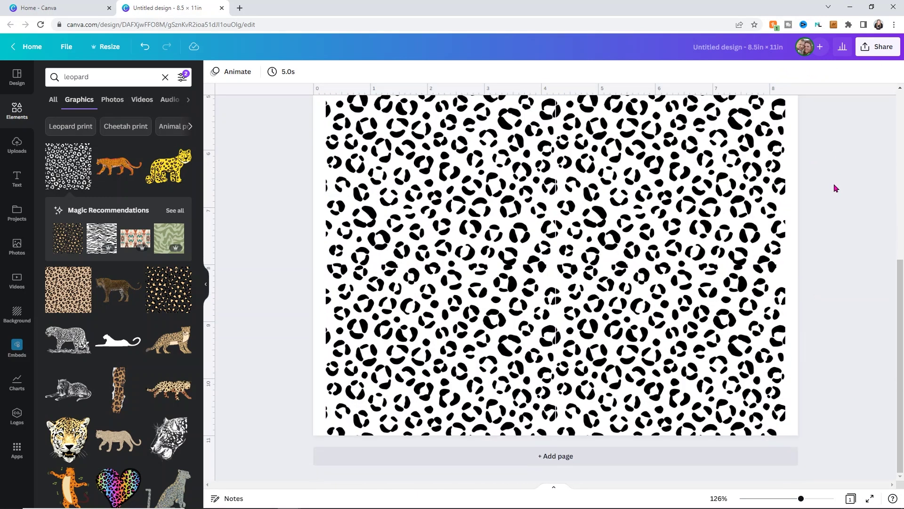
{"action": "scroll", "coordinate": [833, 183], "scroll_direction": "up", "scroll_amount": 6}
{"action": "scroll", "coordinate": [843, 167], "scroll_direction": "down", "scroll_amount": 5}
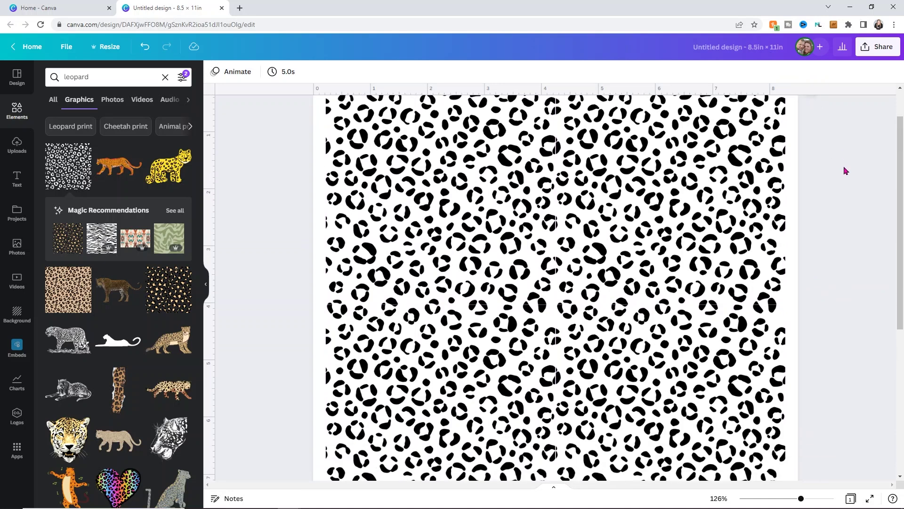
{"action": "scroll", "coordinate": [847, 171], "scroll_direction": "down", "scroll_amount": 2}
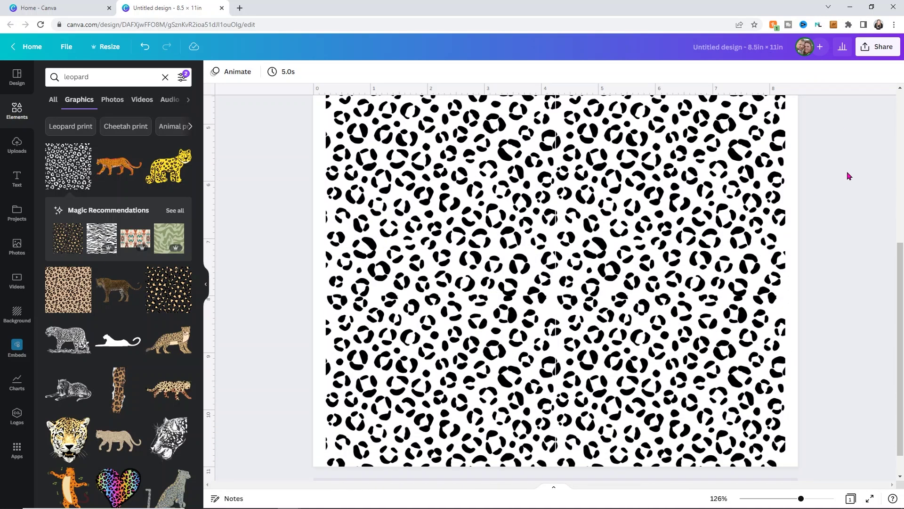
Download the leopard page with the PDF Print file type
{"action": "left_click", "coordinate": [872, 50]}
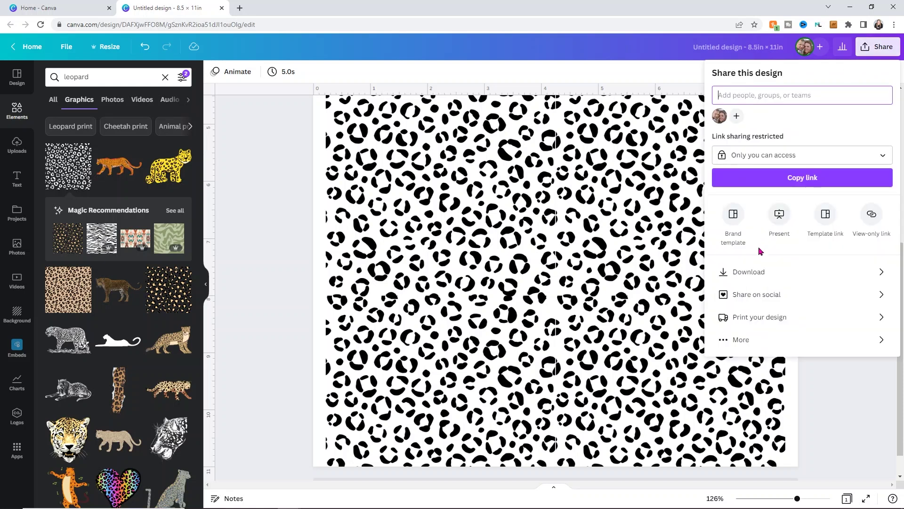
{"action": "left_click", "coordinate": [748, 272]}
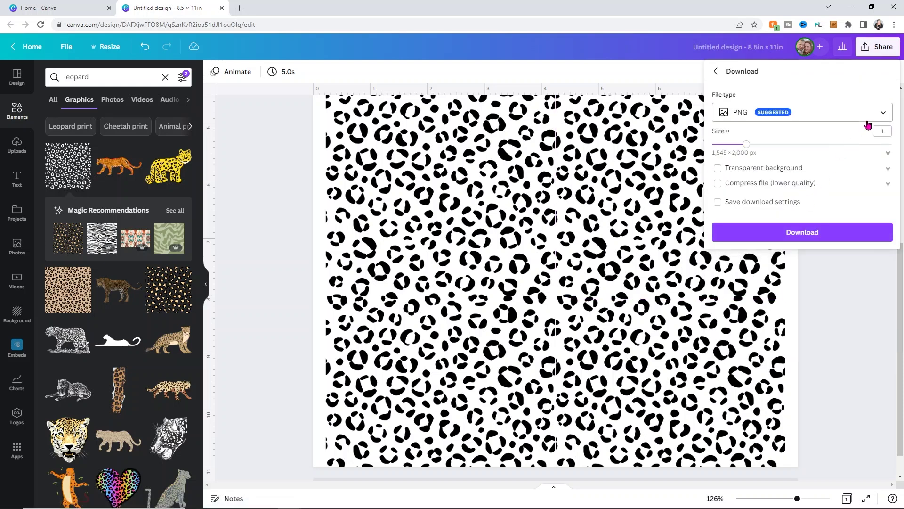
{"action": "left_click", "coordinate": [883, 116]}
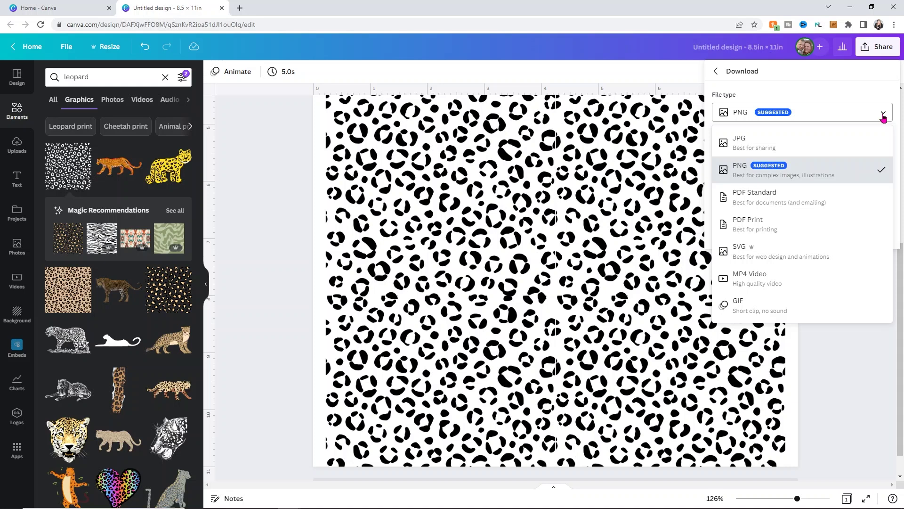
{"action": "left_click", "coordinate": [785, 226]}
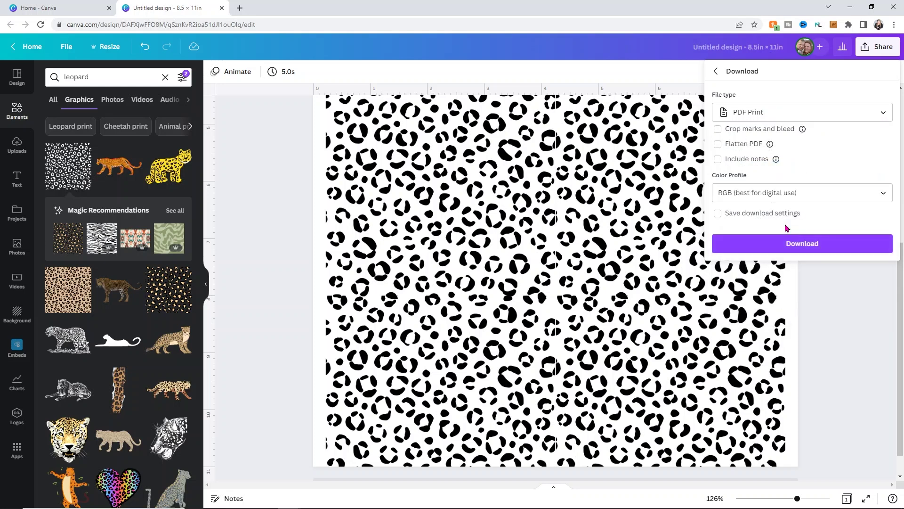
{"action": "left_click", "coordinate": [763, 245]}
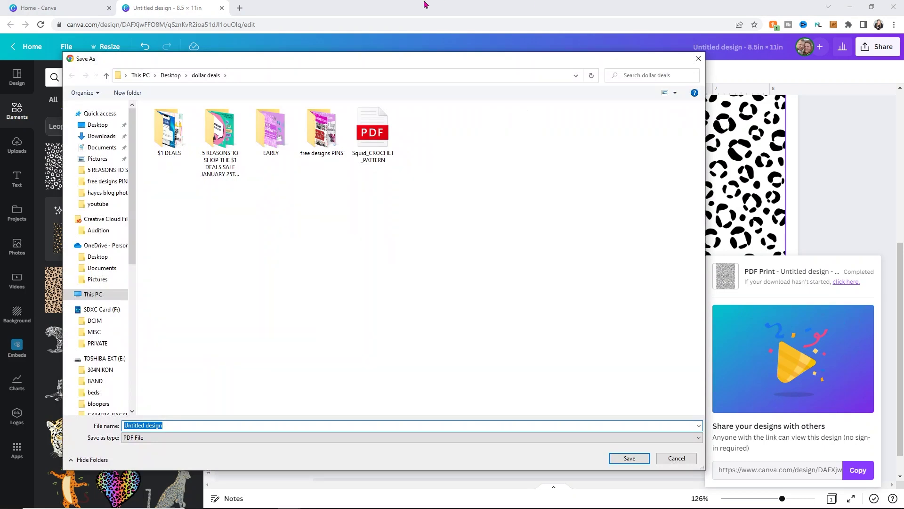
Save the PDF as "full page leopard" in the Desktop folder Cricut > sublimation designs
{"action": "left_click", "coordinate": [171, 75]}
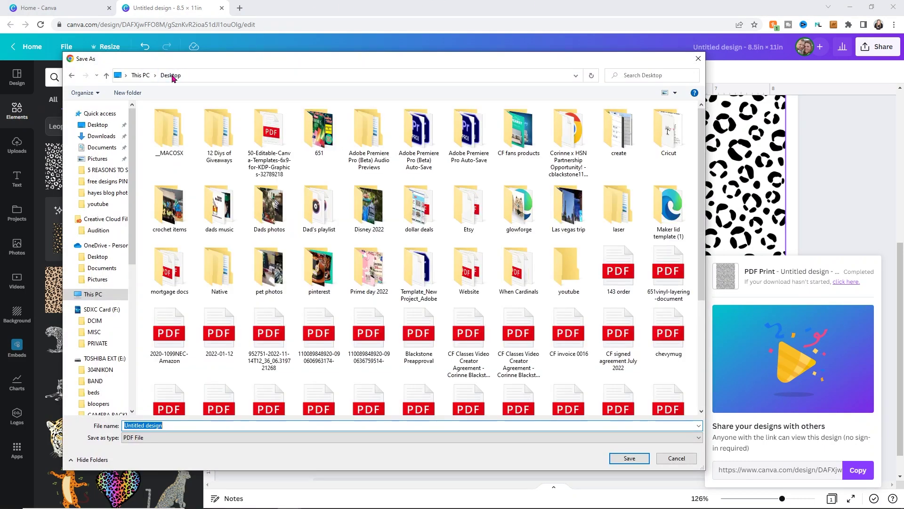
{"action": "double_click", "coordinate": [669, 130]}
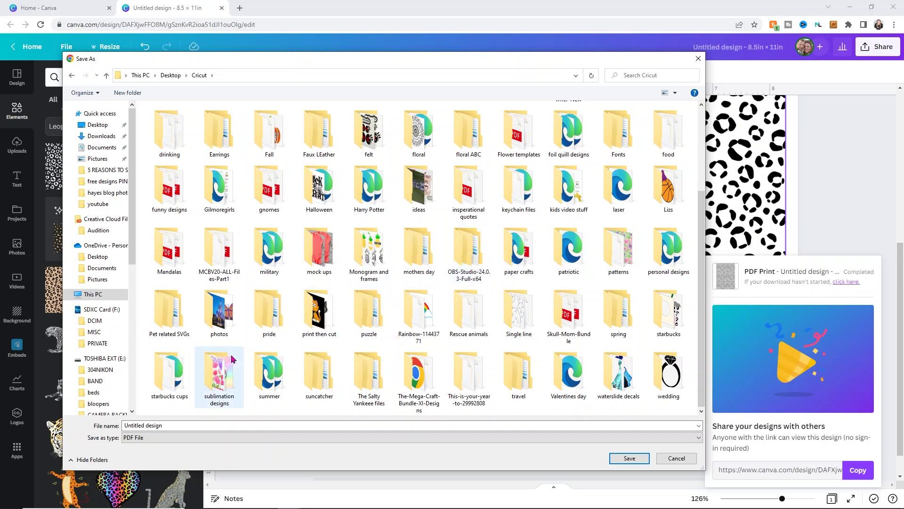
{"action": "double_click", "coordinate": [220, 374]}
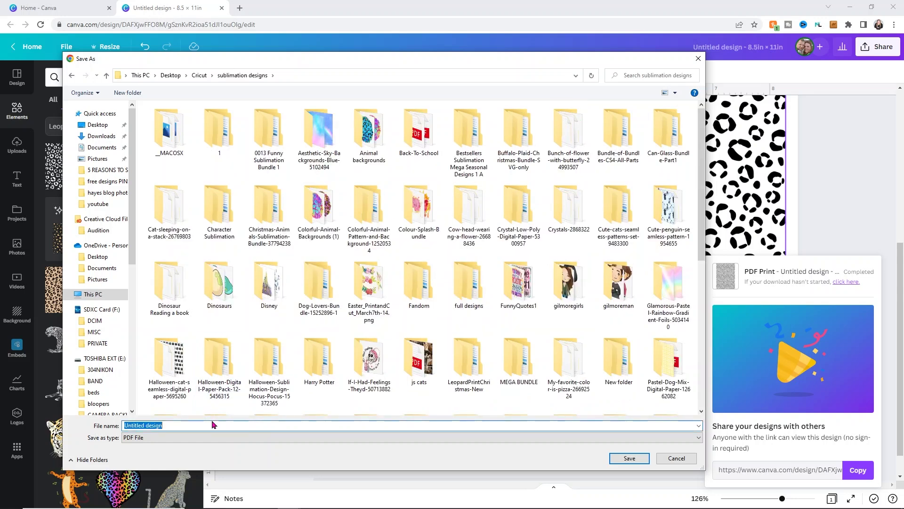
{"action": "type", "text": "full page leopard"}
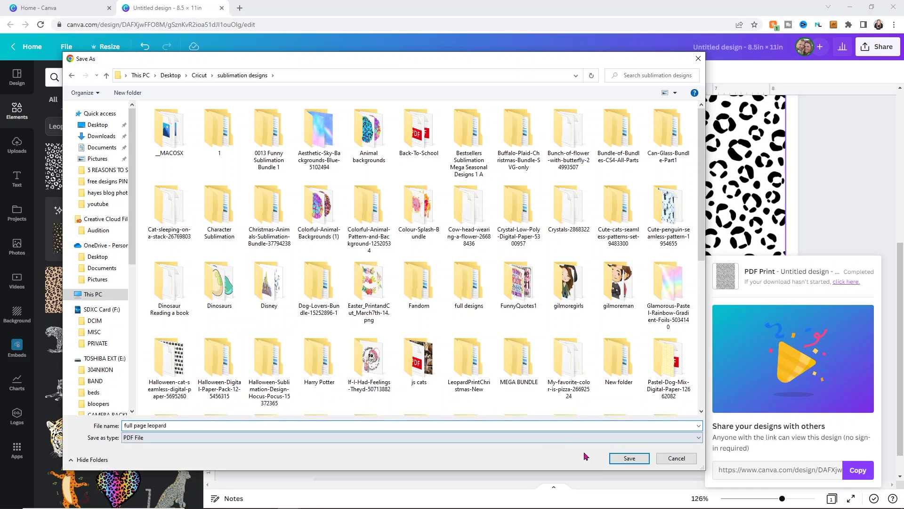
{"action": "left_click", "coordinate": [614, 459]}
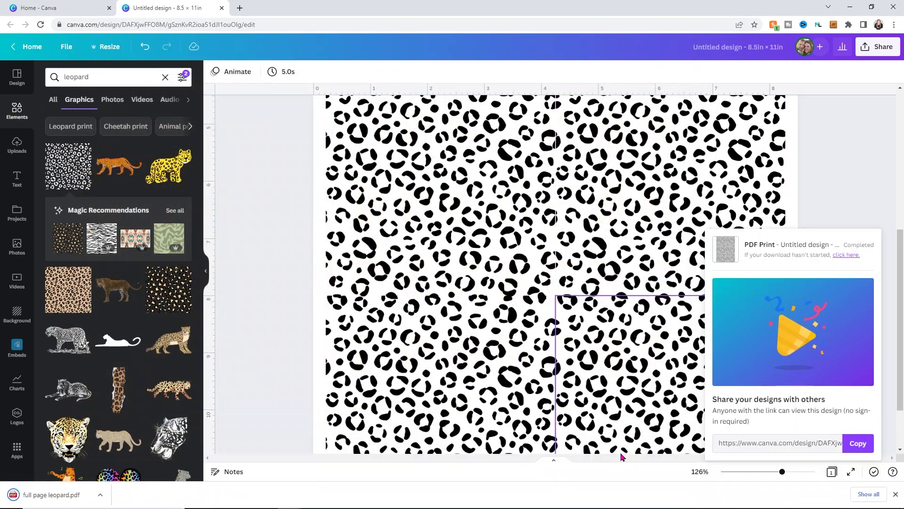
Open the downloaded full page leopard.pdf for printing and choose the ST-4000 Series(Network) printer as the destination
{"action": "left_click", "coordinate": [66, 495]}
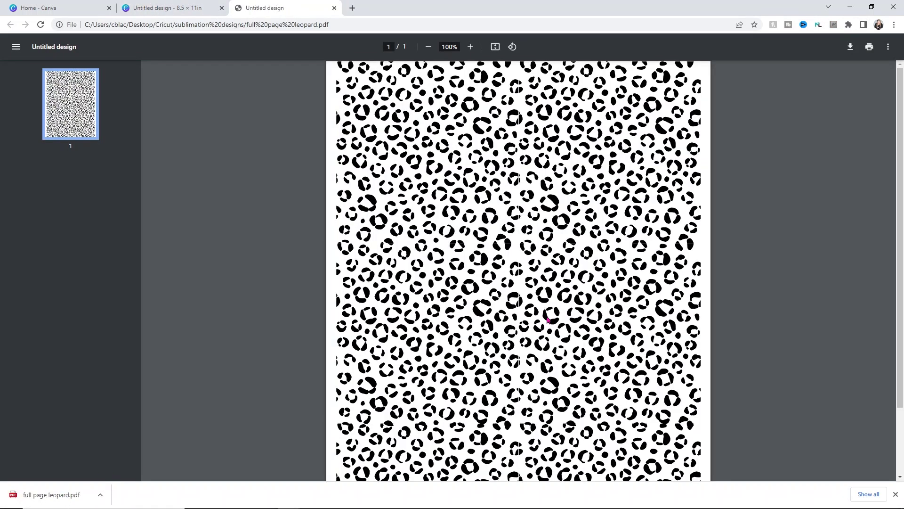
{"action": "left_click", "coordinate": [870, 47]}
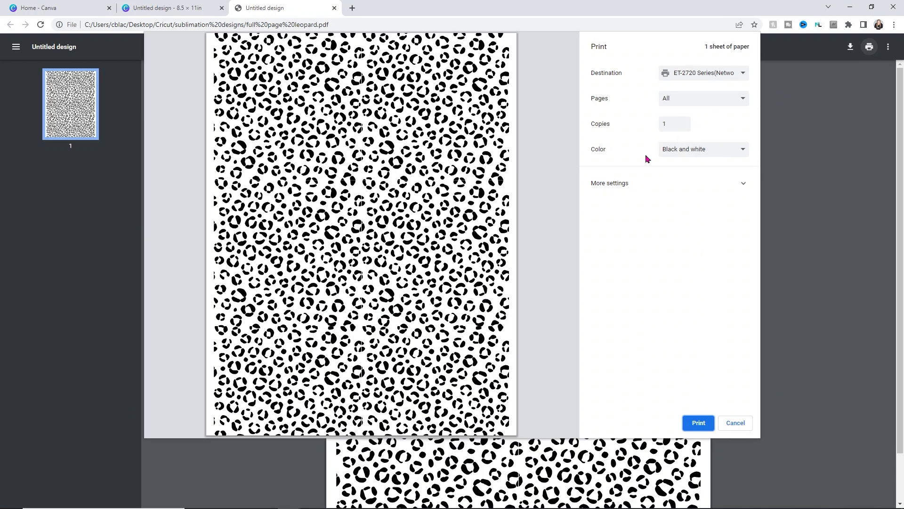
{"action": "left_click", "coordinate": [699, 73]}
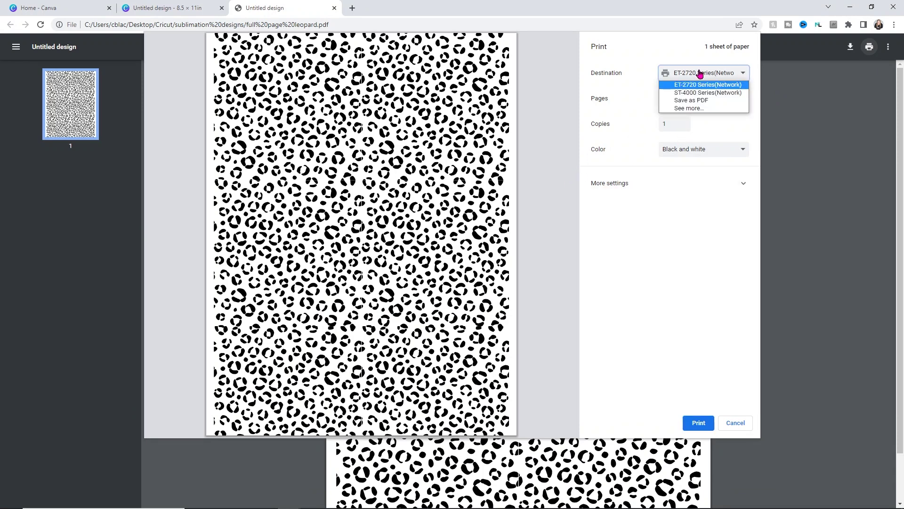
{"action": "left_click", "coordinate": [704, 94]}
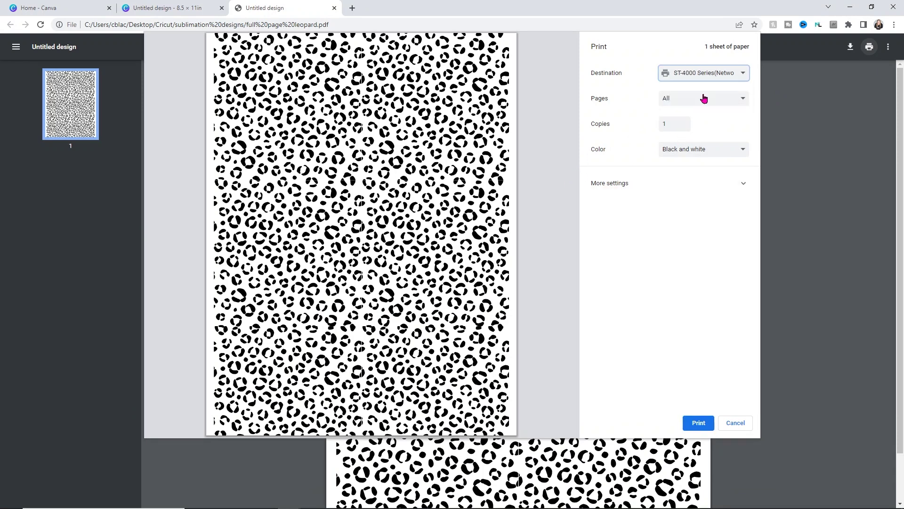
Set the print color mode to Color, expand the additional print settings, and bring up the system print dialog
{"action": "left_click", "coordinate": [690, 155]}
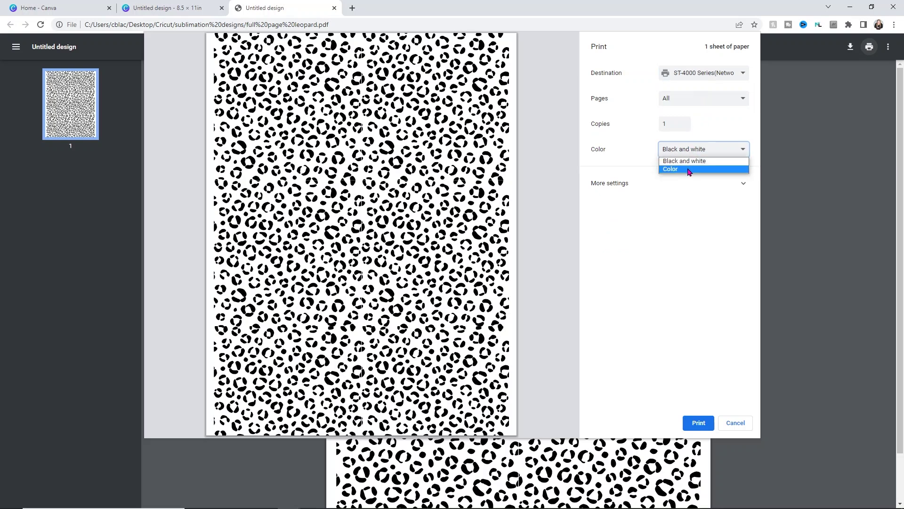
{"action": "left_click", "coordinate": [688, 170]}
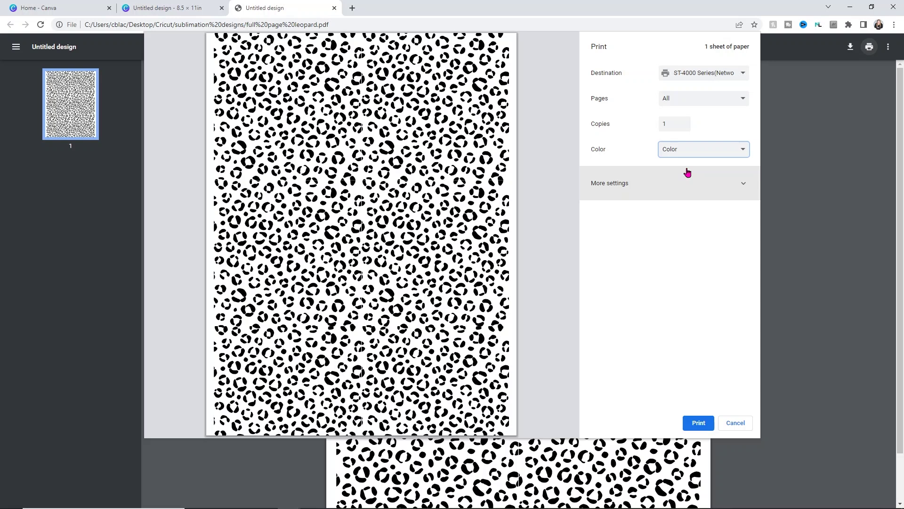
{"action": "left_click", "coordinate": [688, 184]}
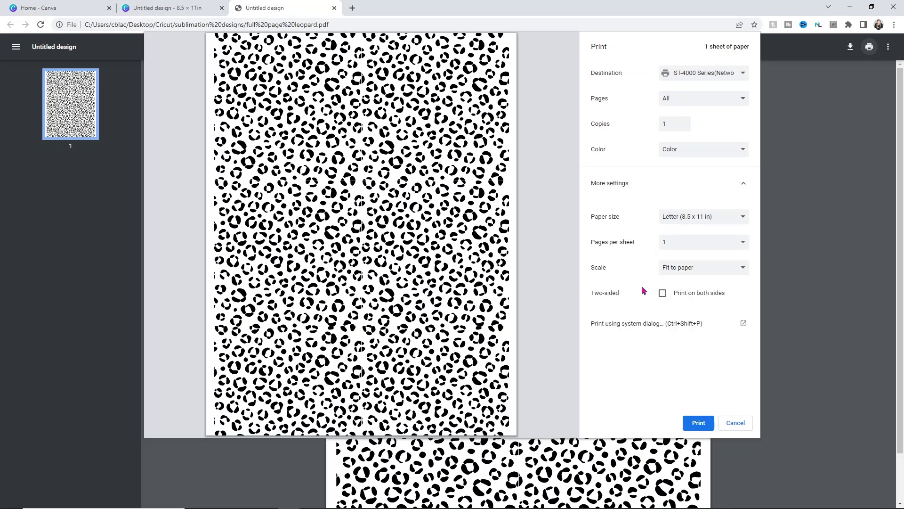
{"action": "left_click", "coordinate": [632, 325]}
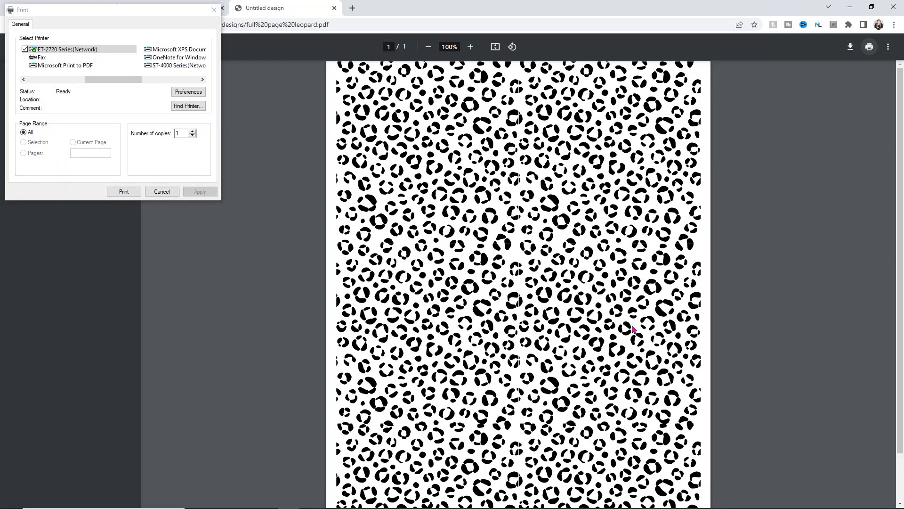
Select the ST-4000 Series(Network) printer in the system print dialog and set its print quality to High in the printing preferences
{"action": "left_click", "coordinate": [157, 66]}
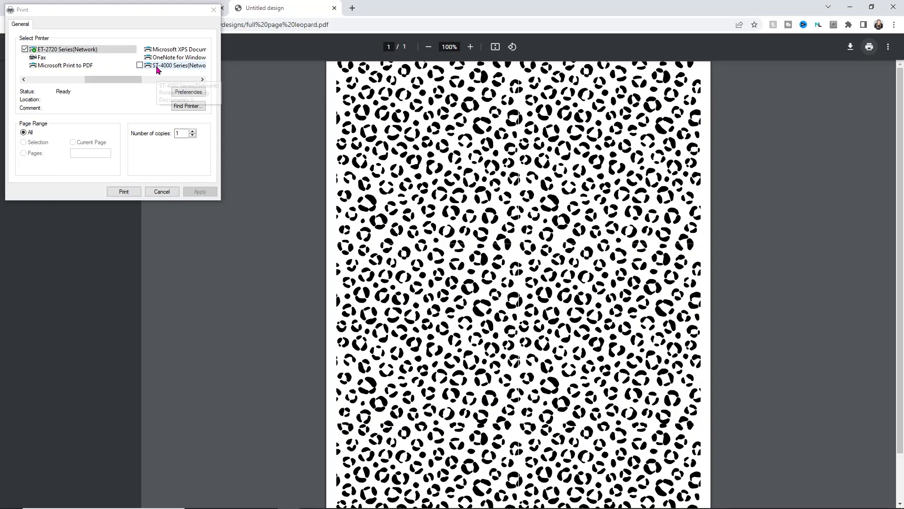
{"action": "left_click", "coordinate": [189, 94]}
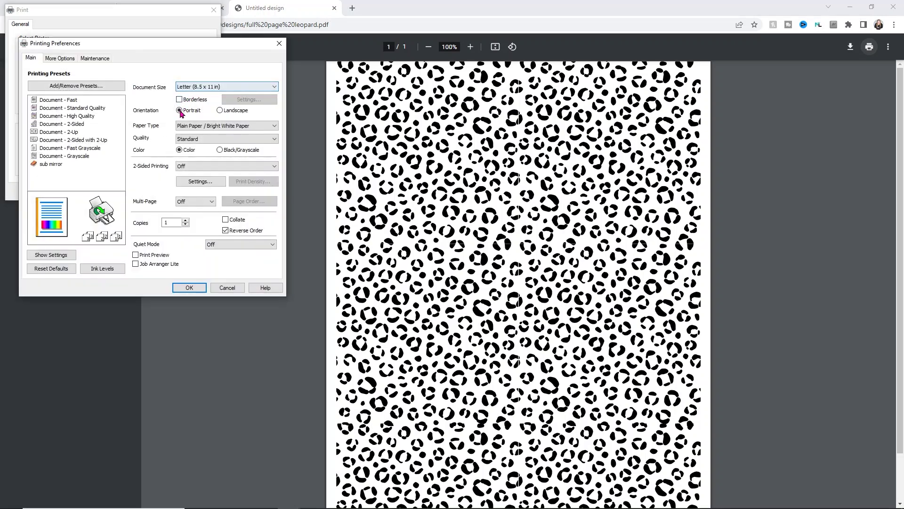
{"action": "left_click", "coordinate": [187, 143]}
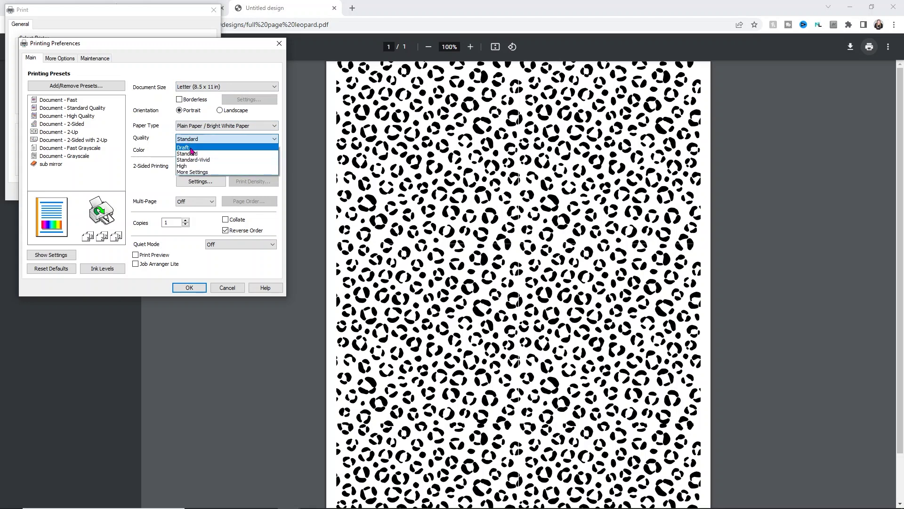
{"action": "left_click", "coordinate": [185, 170]}
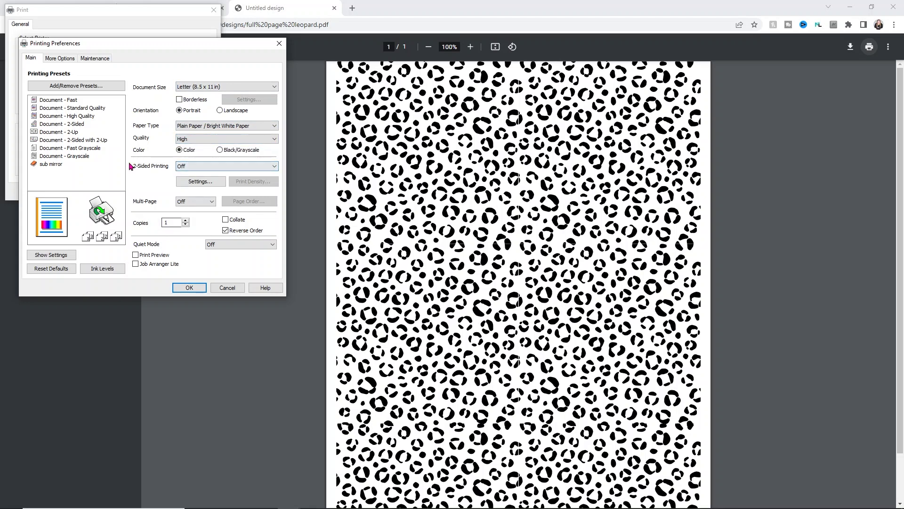
Turn off High Speed printing, leave color correction on Automatic, and accept the printing preferences
{"action": "left_click", "coordinate": [62, 59]}
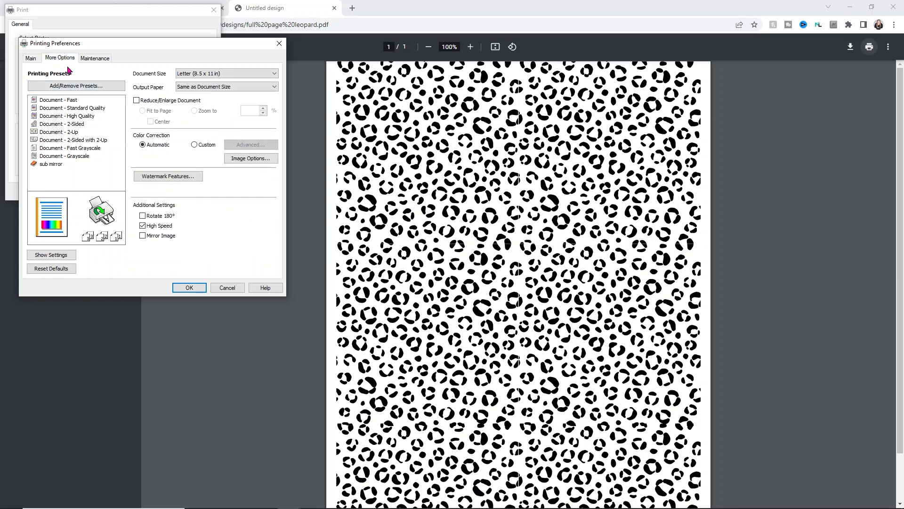
{"action": "left_click", "coordinate": [152, 228]}
{"action": "left_click", "coordinate": [208, 149]}
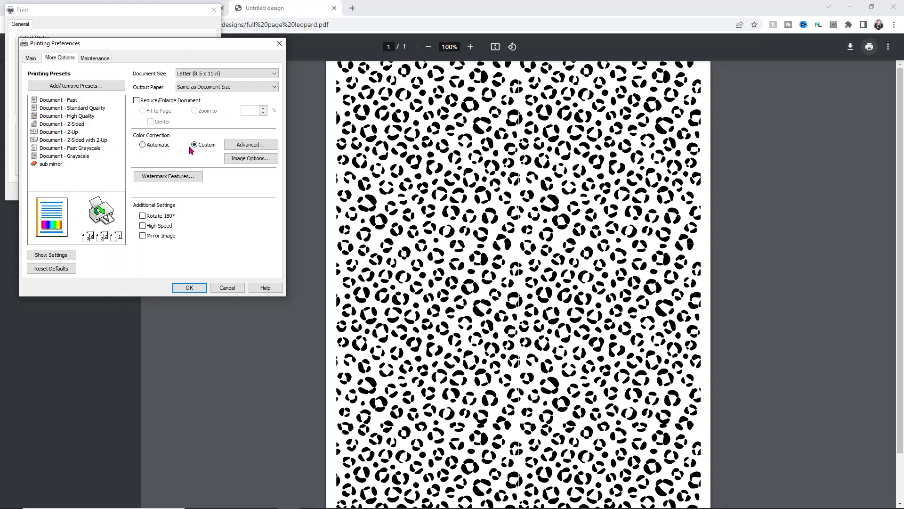
{"action": "left_click", "coordinate": [159, 148]}
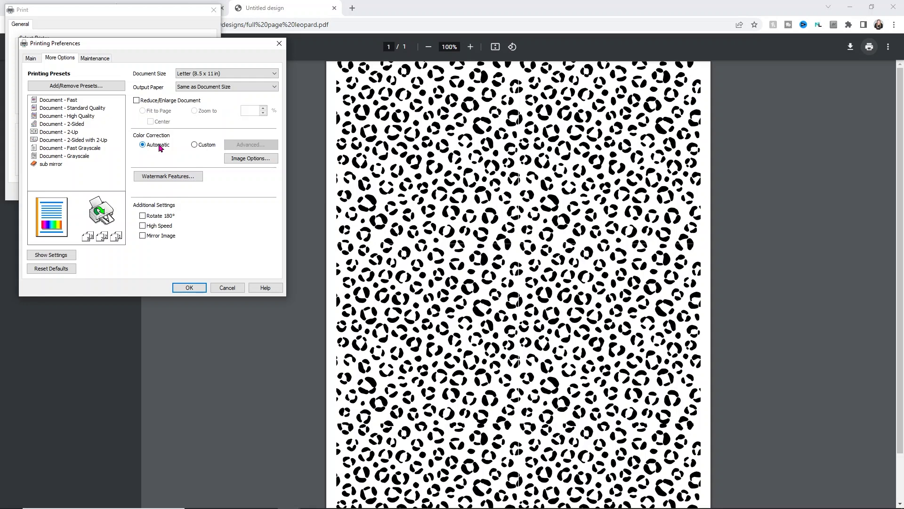
{"action": "left_click", "coordinate": [183, 288]}
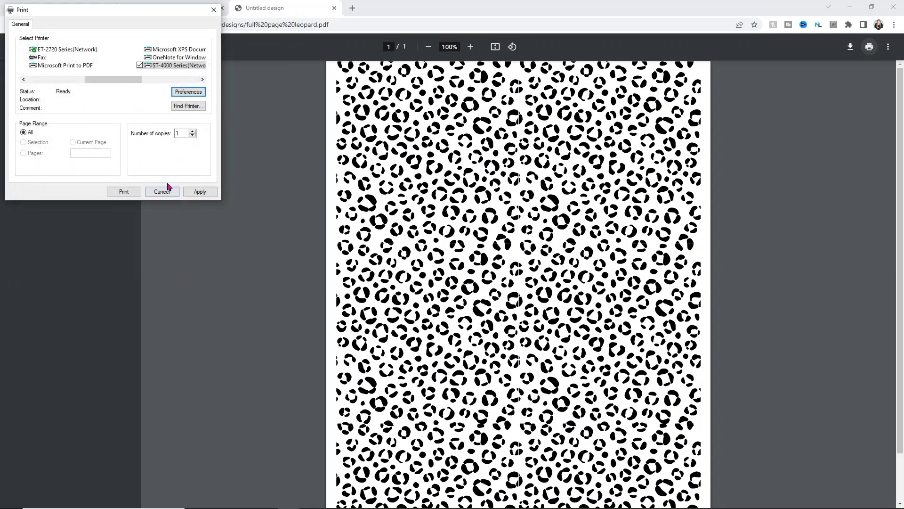